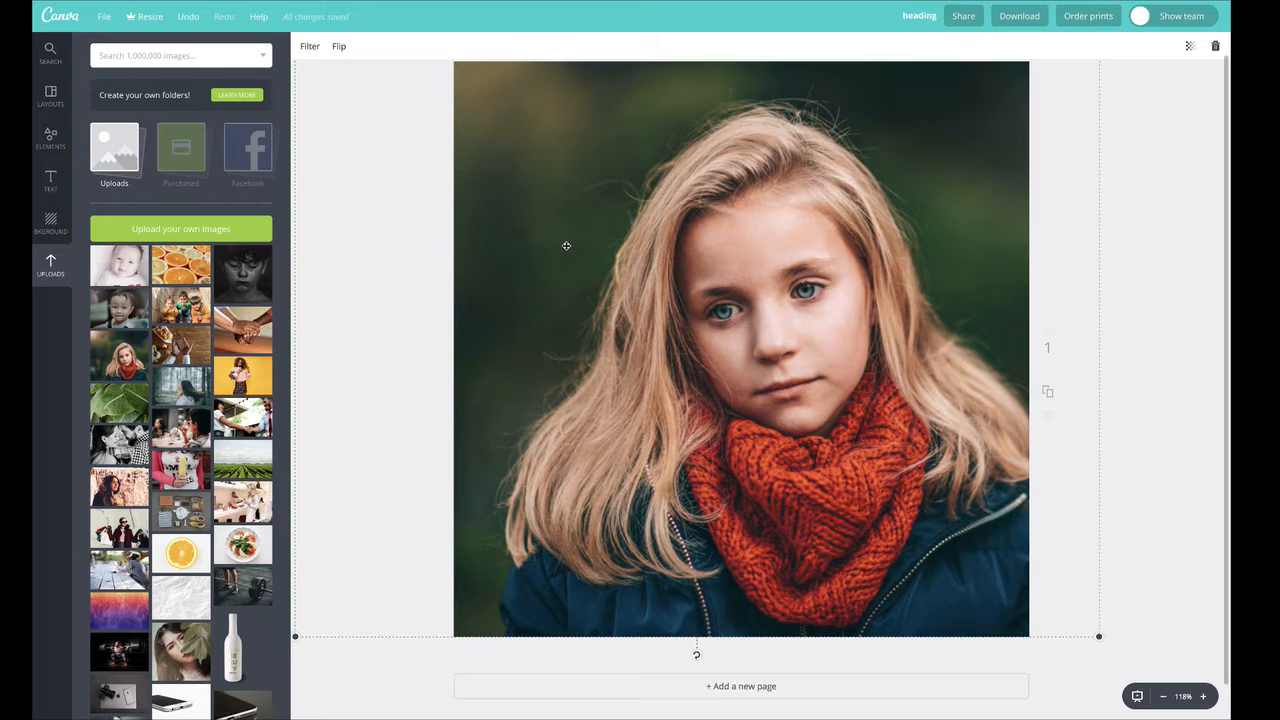
Step: Filter the portrait to saturation -100, contrast +32, brightness +24, blur -9, X-Process -1 and vignette +100
{"action": "left_click", "coordinate": [306, 48]}
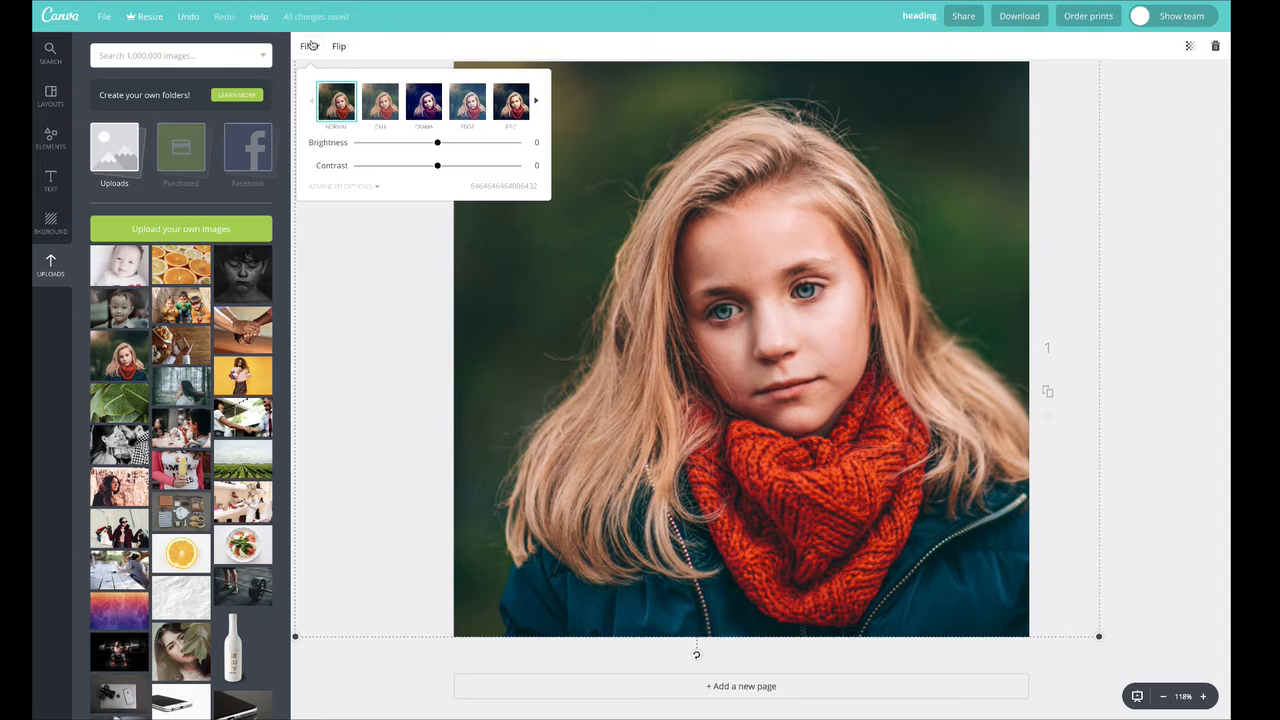
{"action": "left_click", "coordinate": [338, 185]}
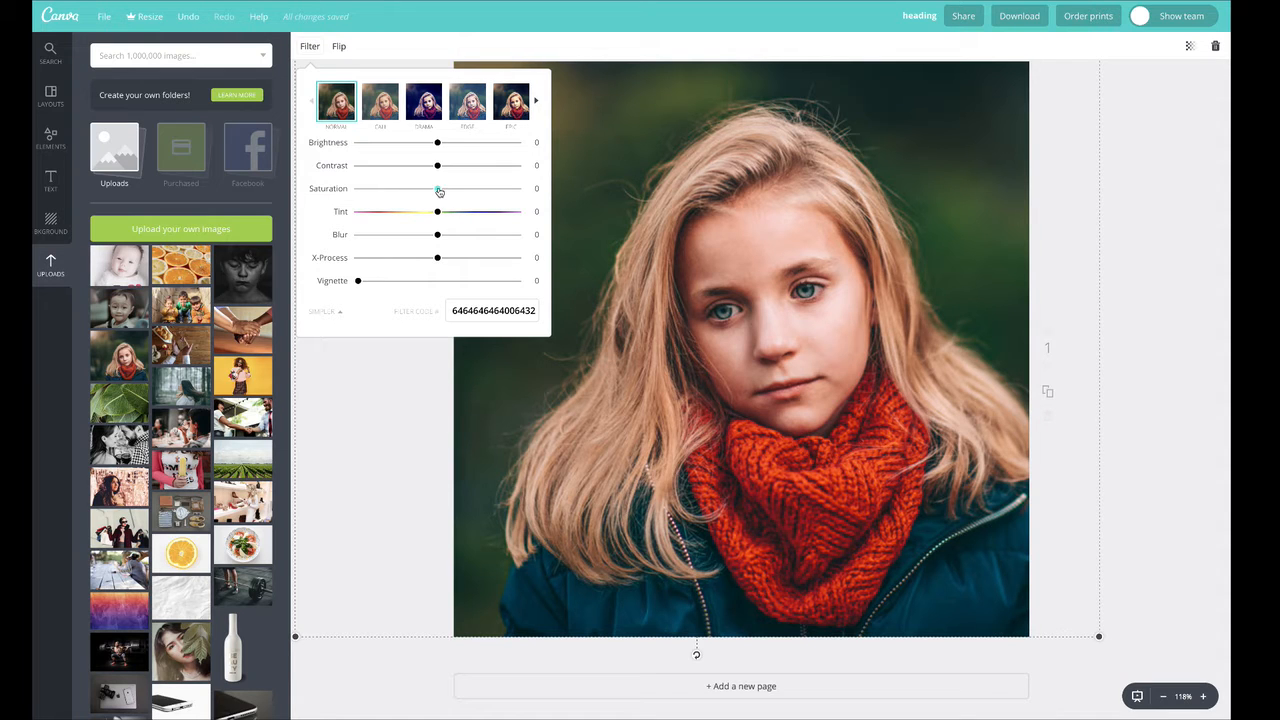
{"action": "left_click_drag", "start_coordinate": [439, 191], "coordinate": [338, 195]}
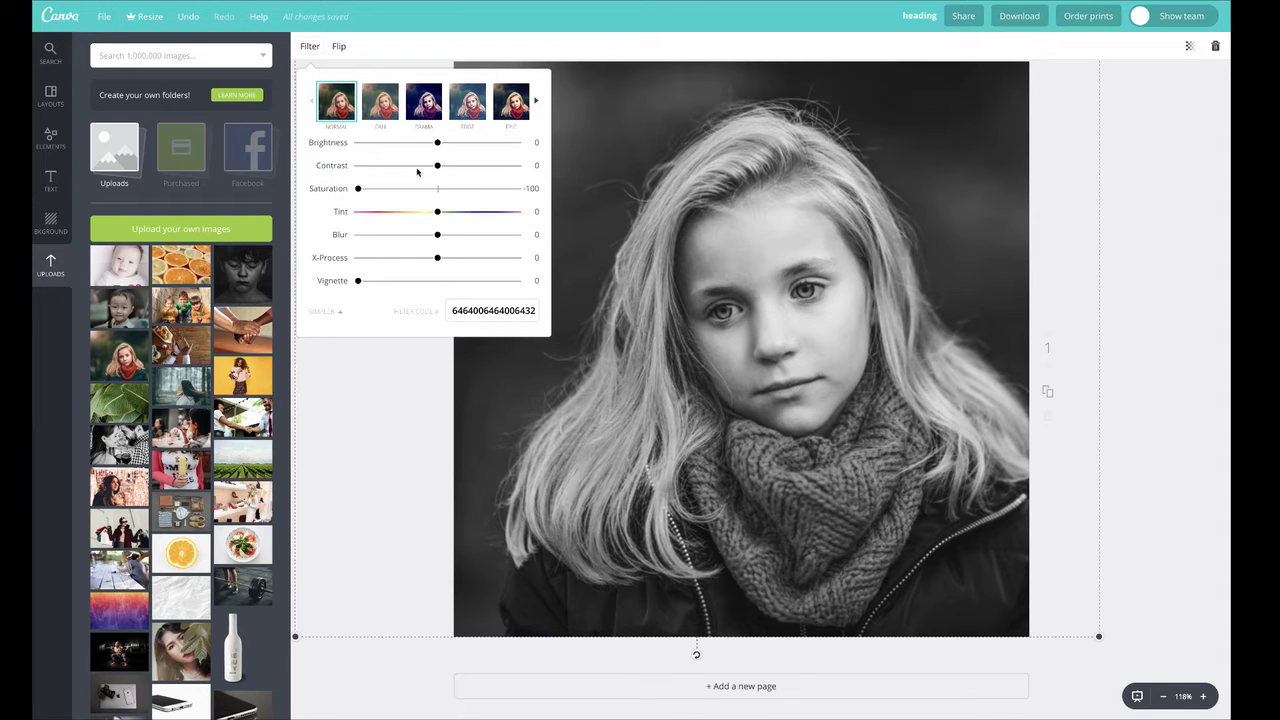
{"action": "left_click_drag", "start_coordinate": [440, 168], "coordinate": [456, 147]}
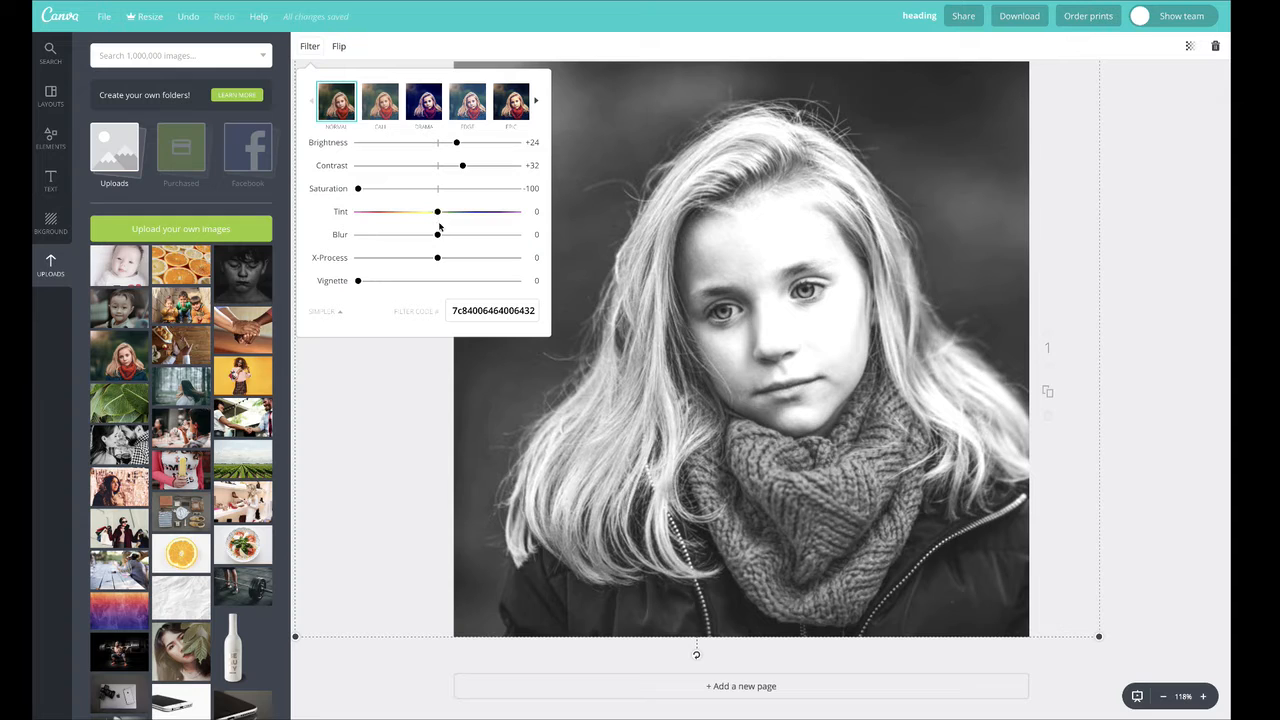
{"action": "mouse_move", "coordinate": [438, 237]}
{"action": "left_mouse_down"}
{"action": "mouse_move", "coordinate": [421, 236]}
{"action": "mouse_move", "coordinate": [449, 235]}
{"action": "mouse_move", "coordinate": [426, 237]}
{"action": "mouse_move", "coordinate": [451, 258]}
{"action": "mouse_move", "coordinate": [419, 258]}
{"action": "mouse_move", "coordinate": [436, 258]}
{"action": "left_mouse_up"}
{"action": "left_click_drag", "start_coordinate": [357, 284], "coordinate": [515, 284]}
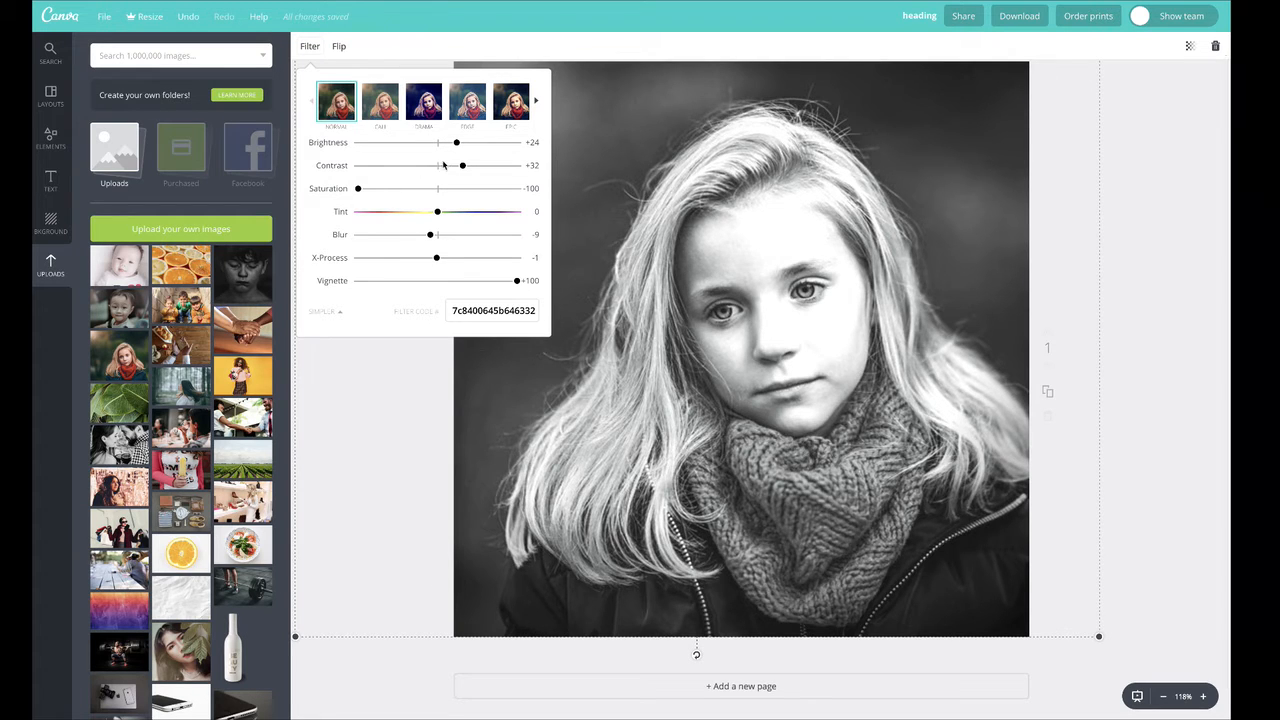
Step: Soften the portrait's filter to brightness +19, contrast +13 and saturation -91, keeping the tint at 0
{"action": "mouse_move", "coordinate": [456, 143]}
{"action": "left_mouse_down"}
{"action": "mouse_move", "coordinate": [469, 144]}
{"action": "mouse_move", "coordinate": [451, 143]}
{"action": "mouse_move", "coordinate": [466, 163]}
{"action": "mouse_move", "coordinate": [446, 166]}
{"action": "left_mouse_up"}
{"action": "mouse_move", "coordinate": [357, 188]}
{"action": "left_mouse_down"}
{"action": "mouse_move", "coordinate": [382, 191]}
{"action": "mouse_move", "coordinate": [365, 189]}
{"action": "left_mouse_up"}
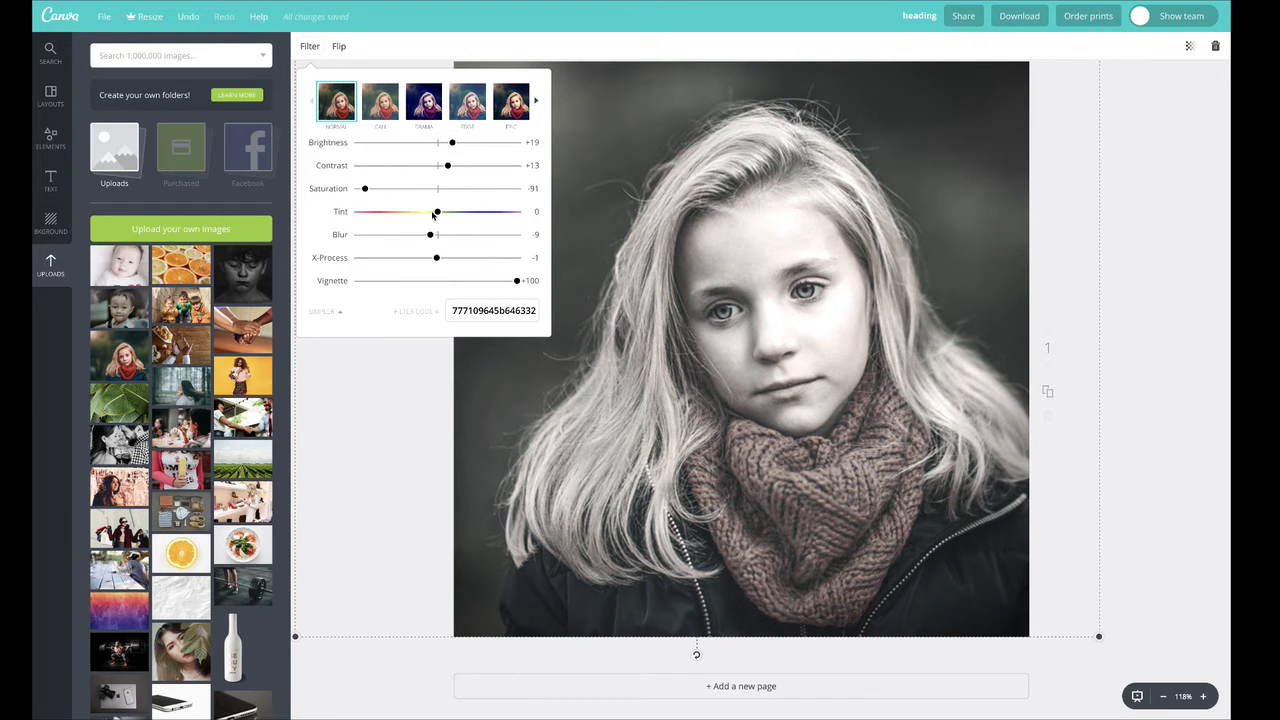
{"action": "mouse_move", "coordinate": [437, 212]}
{"action": "left_mouse_down"}
{"action": "mouse_move", "coordinate": [411, 214]}
{"action": "mouse_move", "coordinate": [437, 211]}
{"action": "left_mouse_up"}
{"action": "left_click", "coordinate": [366, 374]}
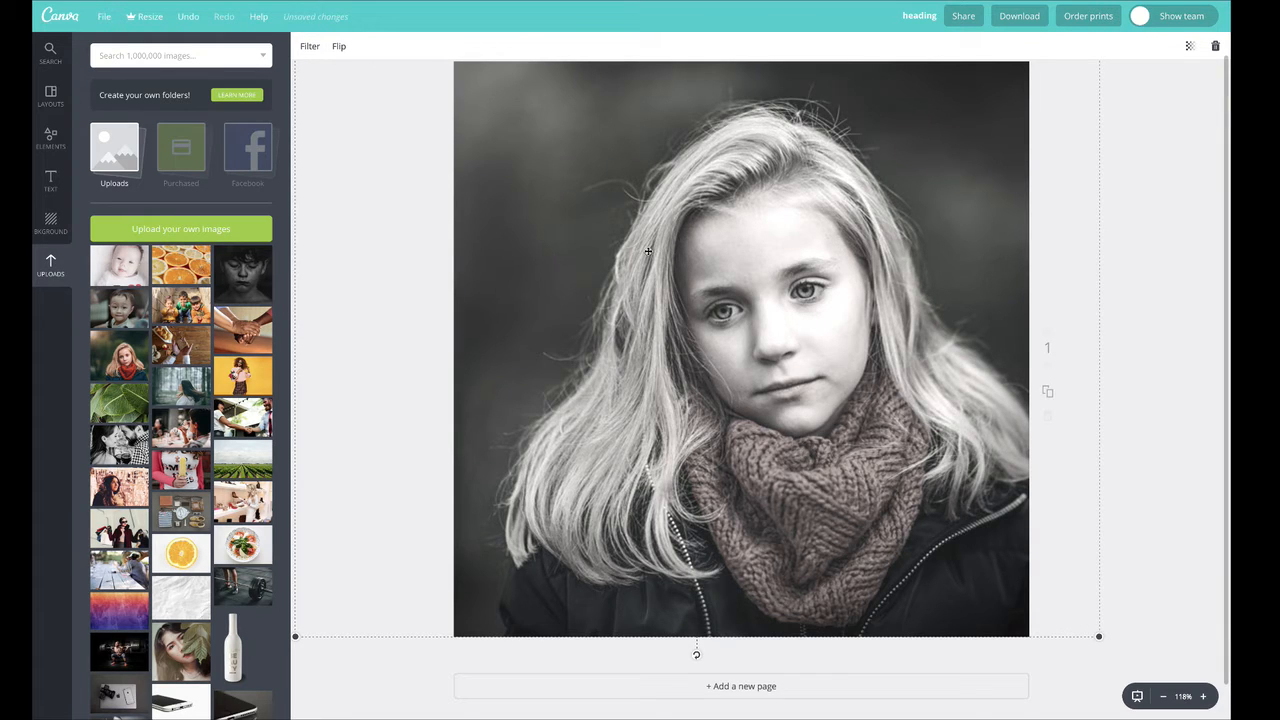
Step: Try the Epic, Edge, Drama and Cali preset filters on the portrait and reset it to Normal
{"action": "left_click", "coordinate": [310, 46]}
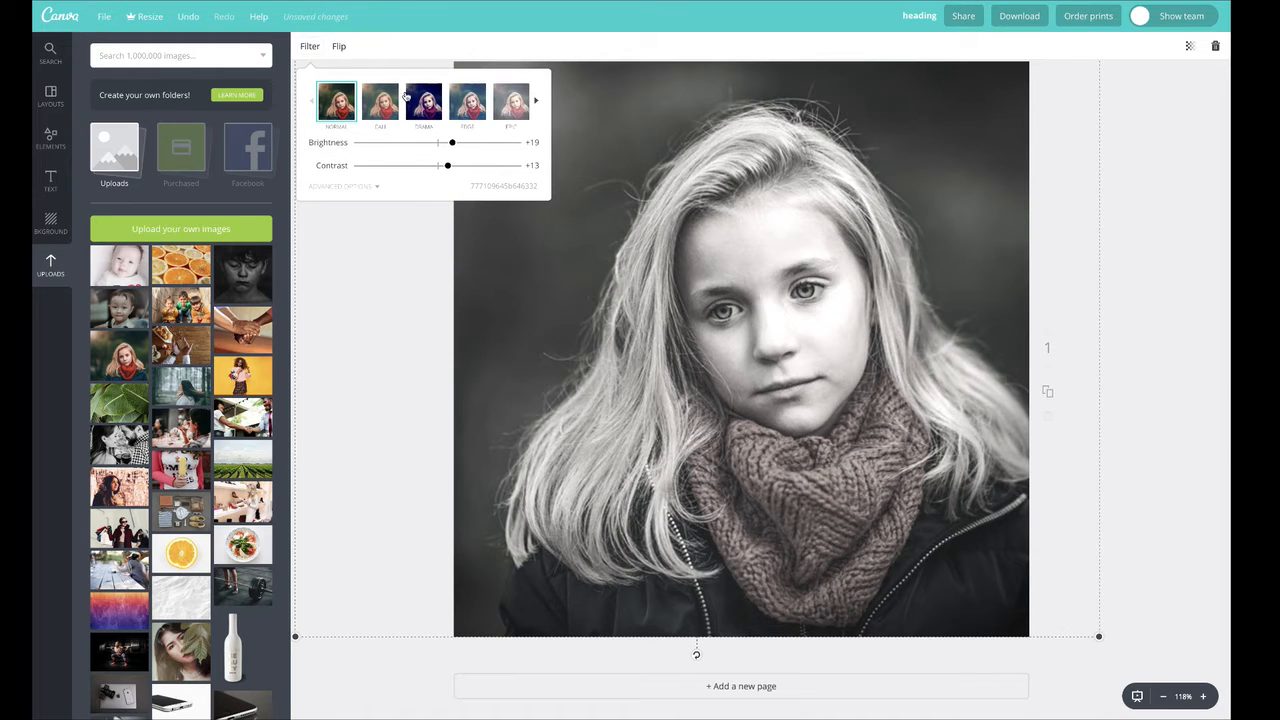
{"action": "left_click", "coordinate": [514, 102]}
{"action": "left_click", "coordinate": [470, 103]}
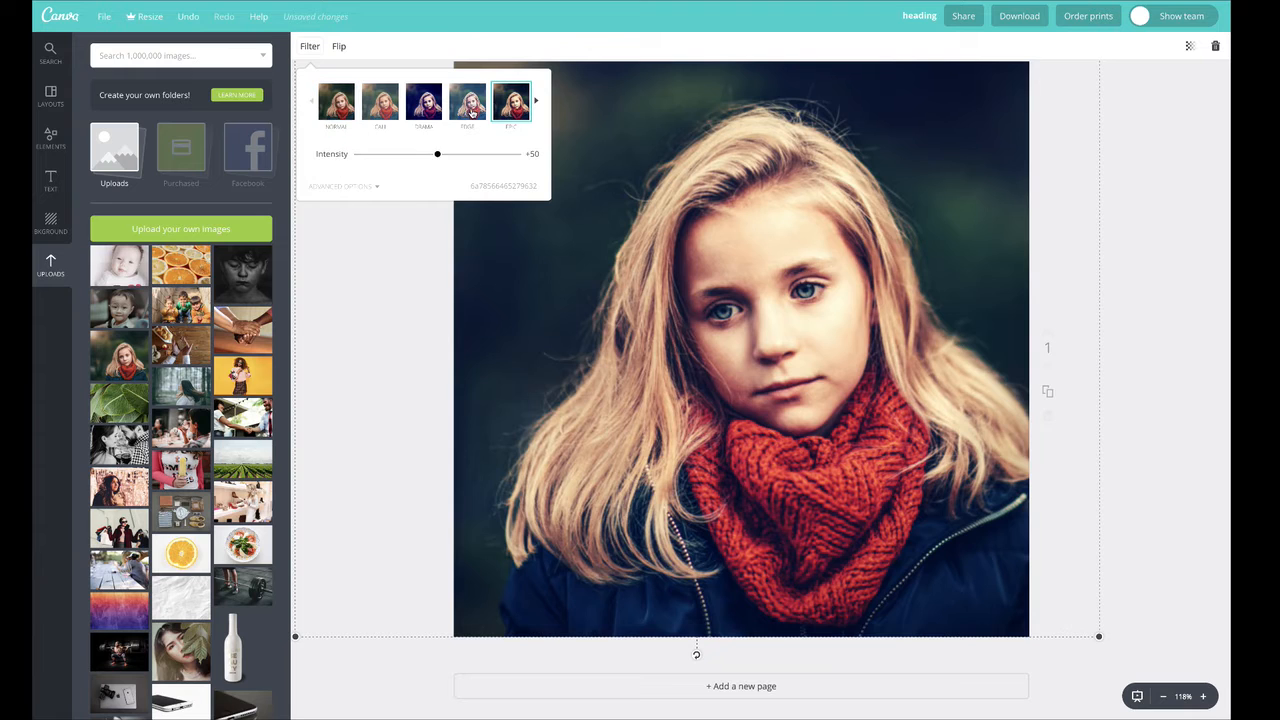
{"action": "left_click", "coordinate": [427, 103]}
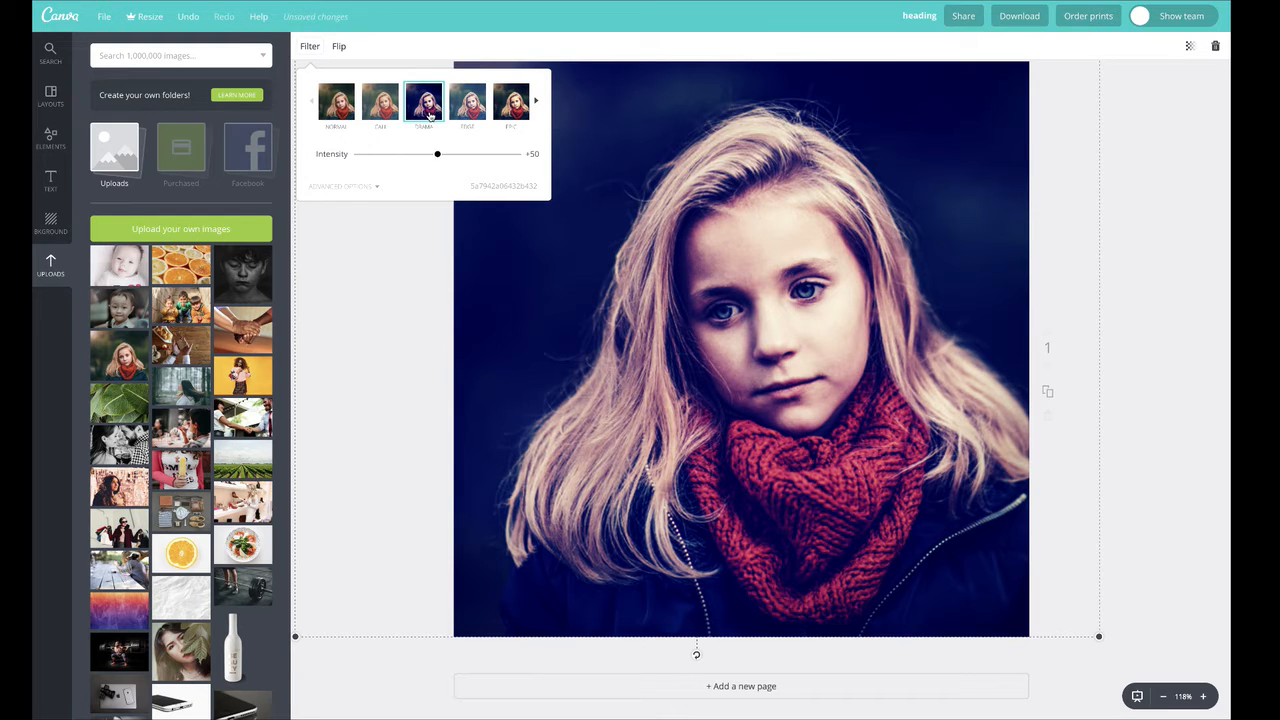
{"action": "left_click", "coordinate": [348, 188]}
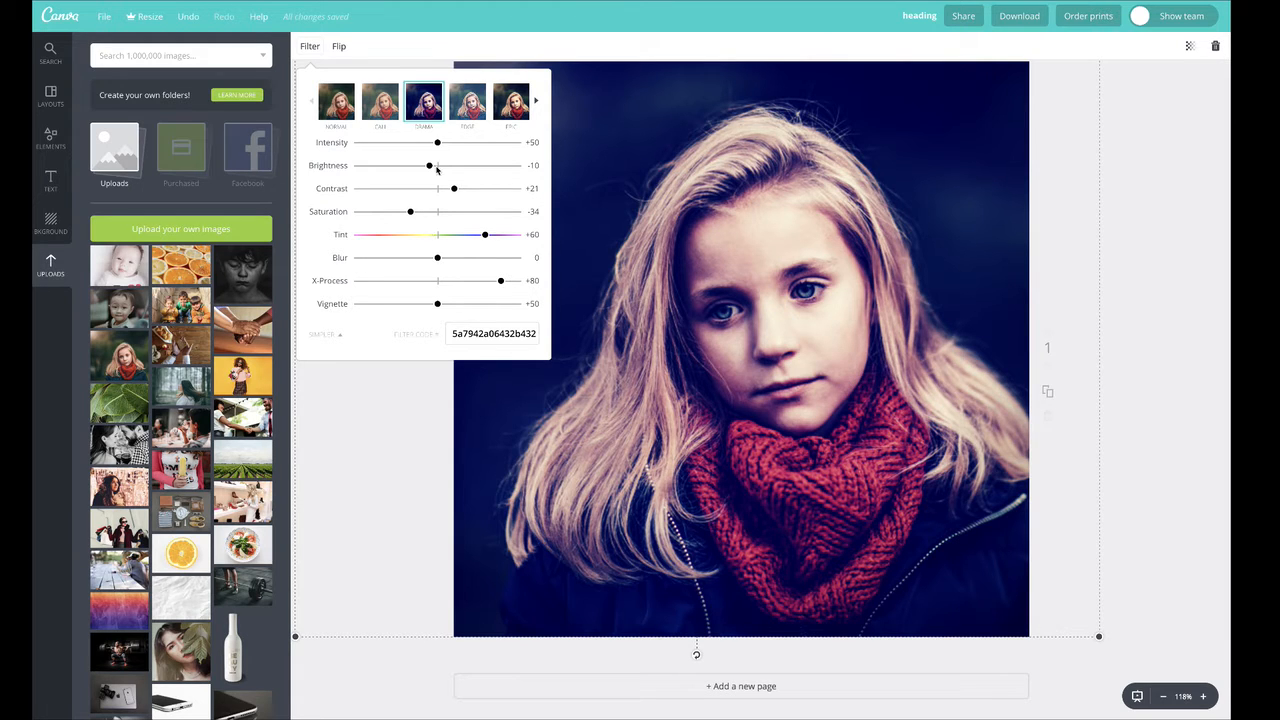
{"action": "left_click", "coordinate": [385, 109]}
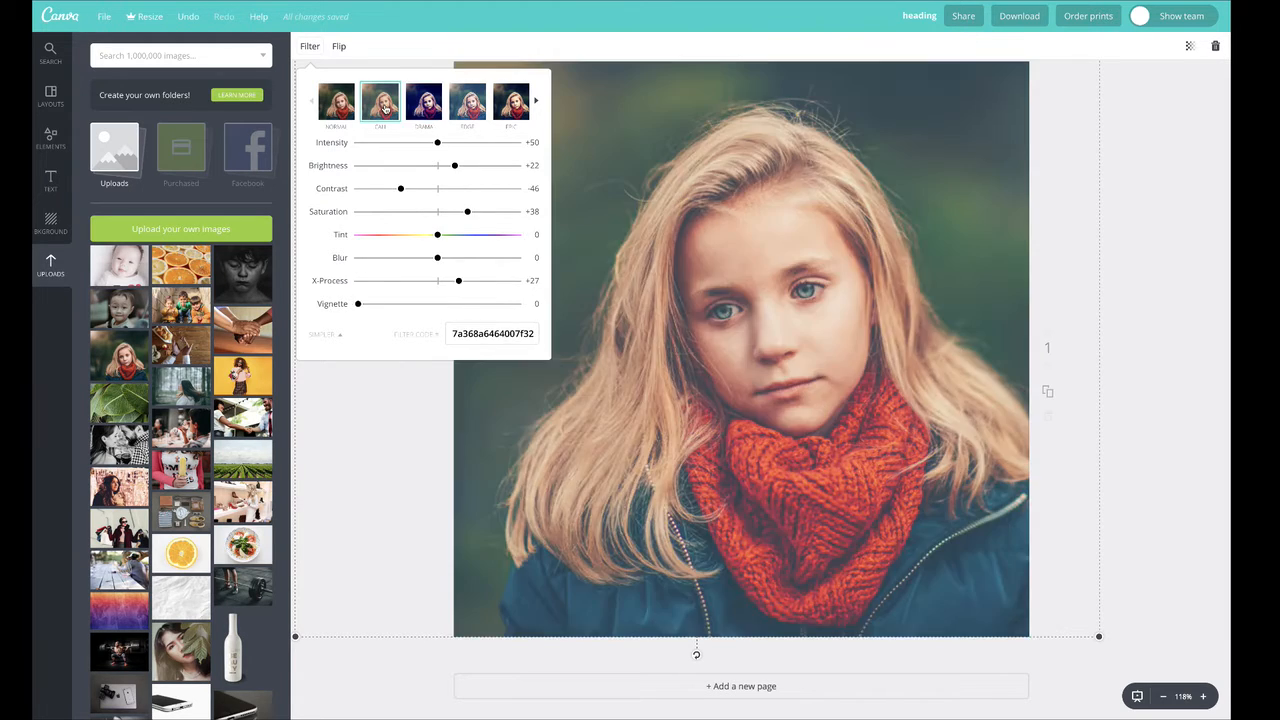
{"action": "left_click", "coordinate": [346, 112]}
{"action": "left_click", "coordinate": [357, 470]}
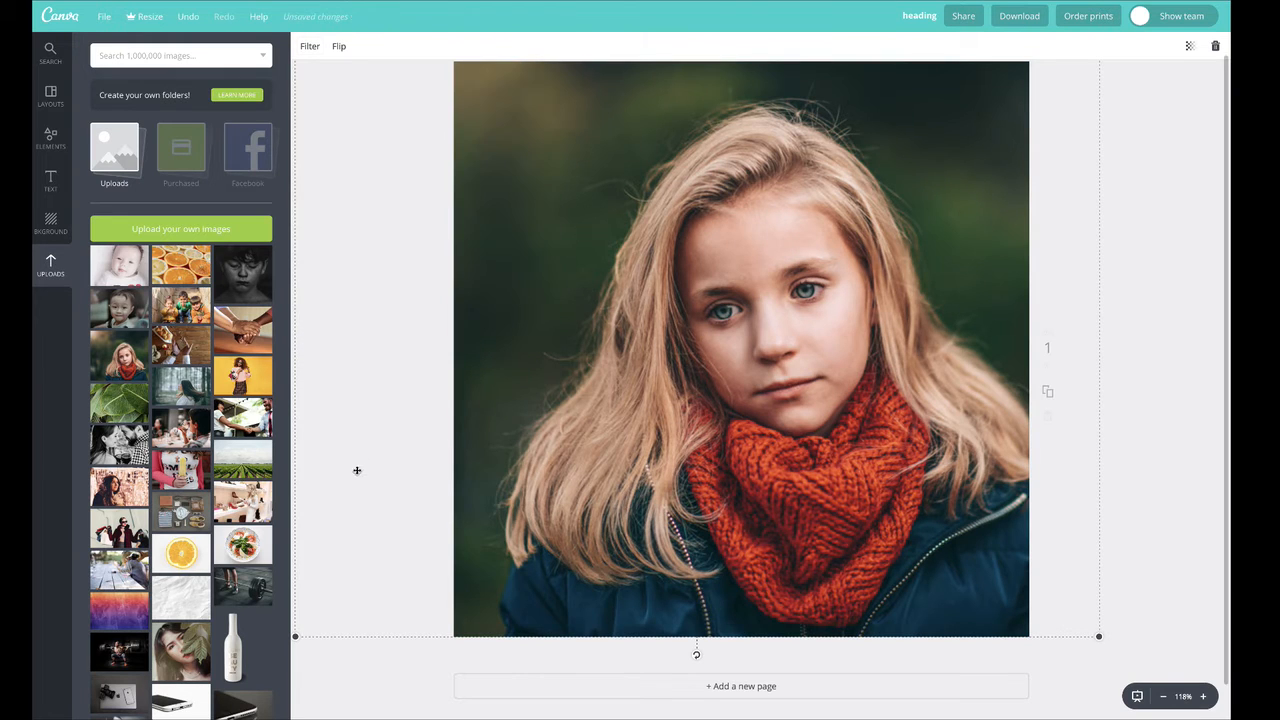
Step: Turn the portrait black and white with saturation -100, contrast +18 and brightness +10
{"action": "left_click", "coordinate": [310, 46]}
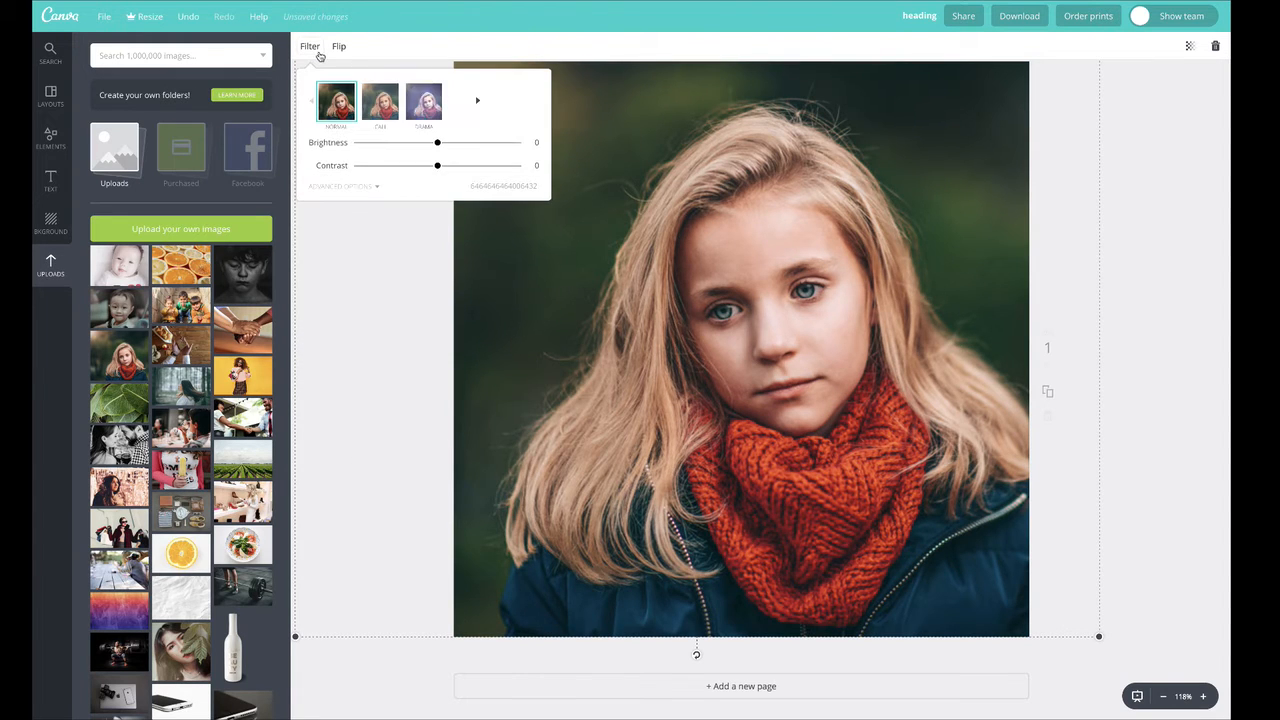
{"action": "left_click", "coordinate": [352, 188]}
{"action": "left_click_drag", "start_coordinate": [437, 188], "coordinate": [360, 189]}
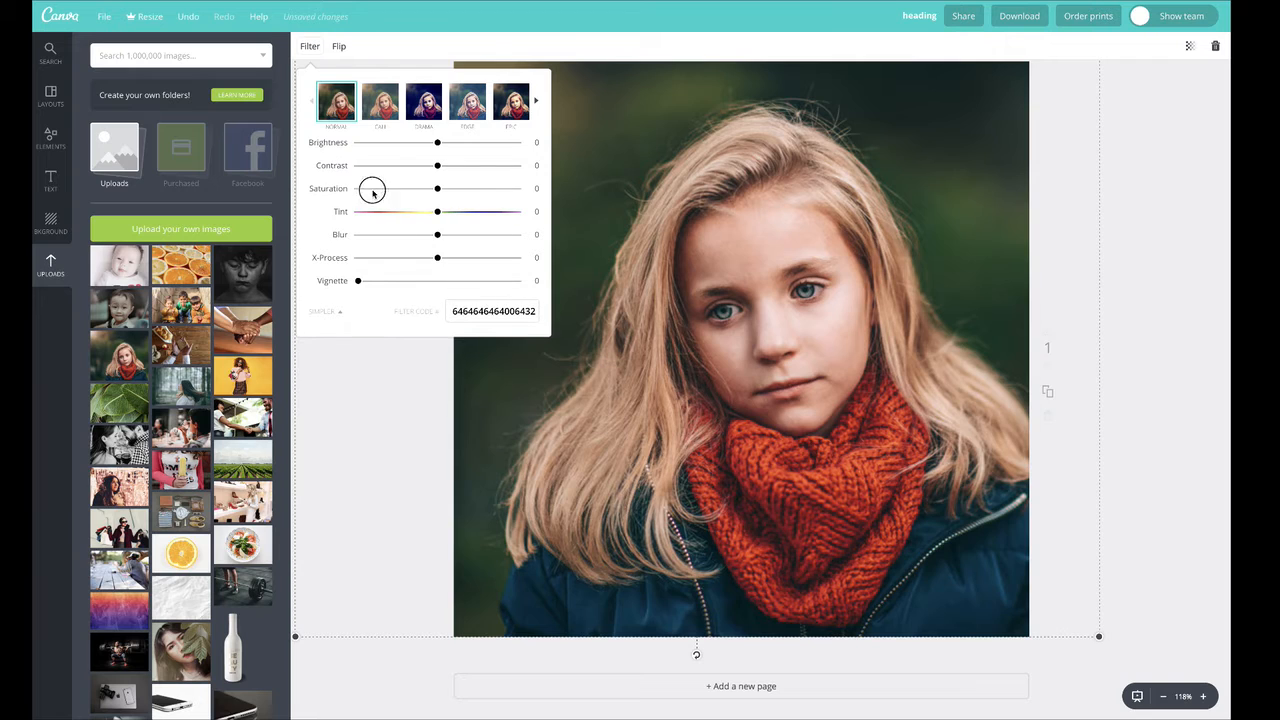
{"action": "mouse_move", "coordinate": [437, 165]}
{"action": "left_mouse_down"}
{"action": "mouse_move", "coordinate": [451, 165]}
{"action": "mouse_move", "coordinate": [445, 142]}
{"action": "left_mouse_up"}
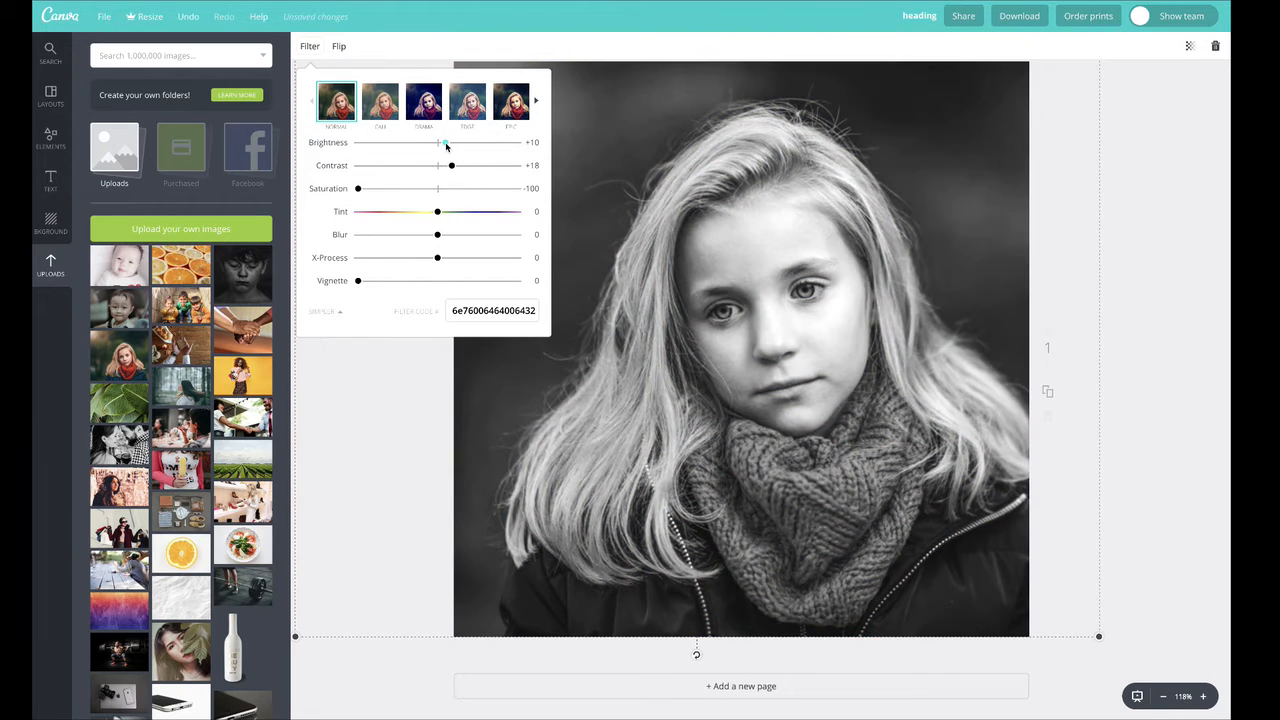
{"action": "left_click", "coordinate": [365, 339]}
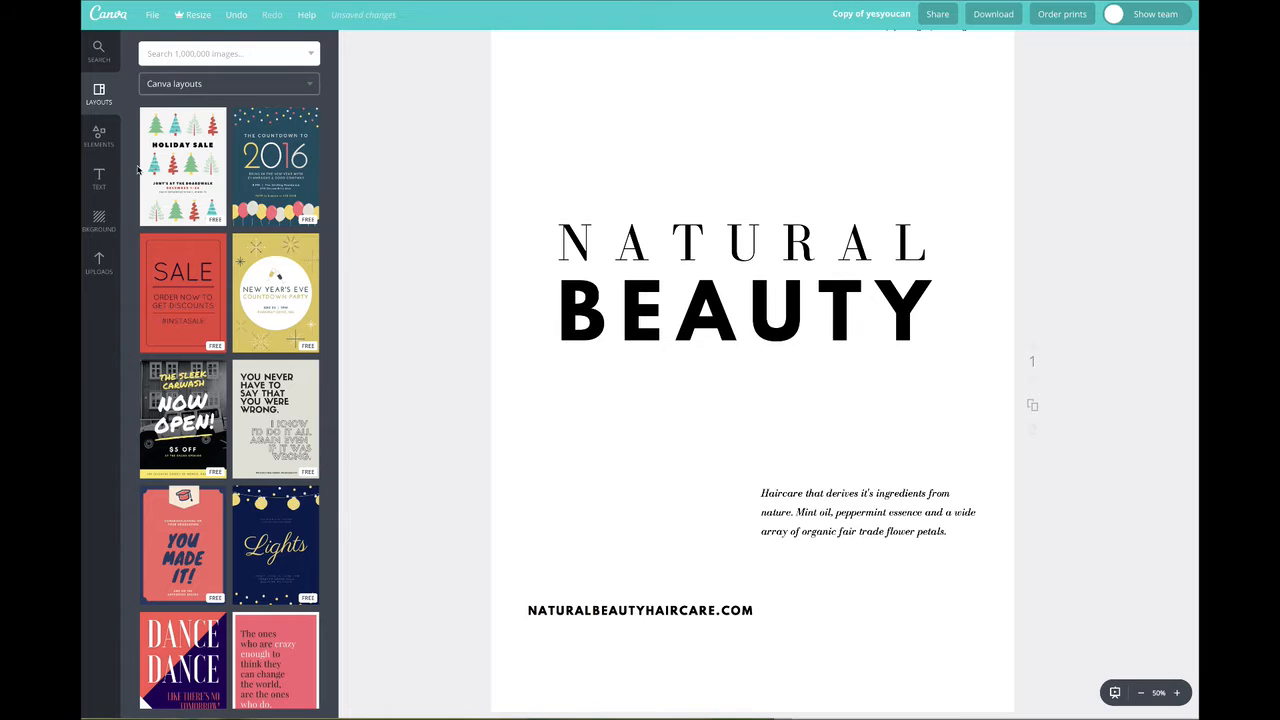
Step: Add the uploaded photo of the woman behind leaves to the poster and enlarge it to cover most of the upper page
{"action": "left_click", "coordinate": [99, 138]}
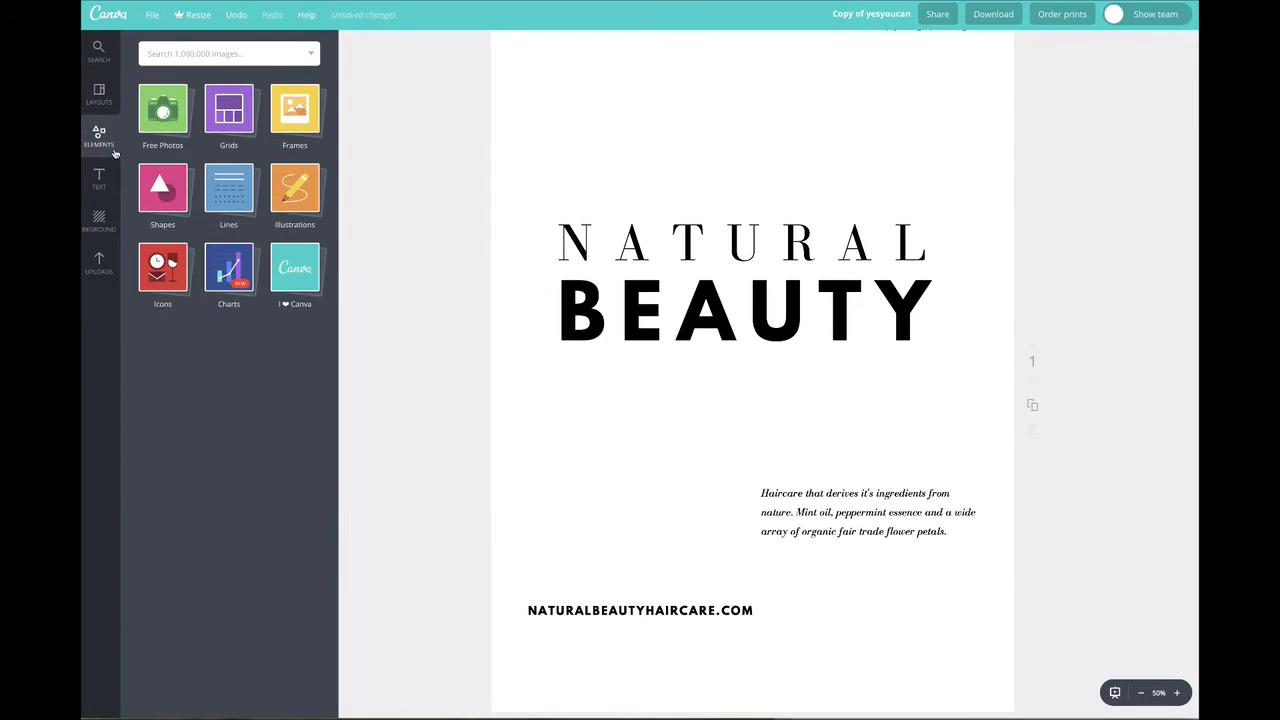
{"action": "left_click", "coordinate": [99, 262]}
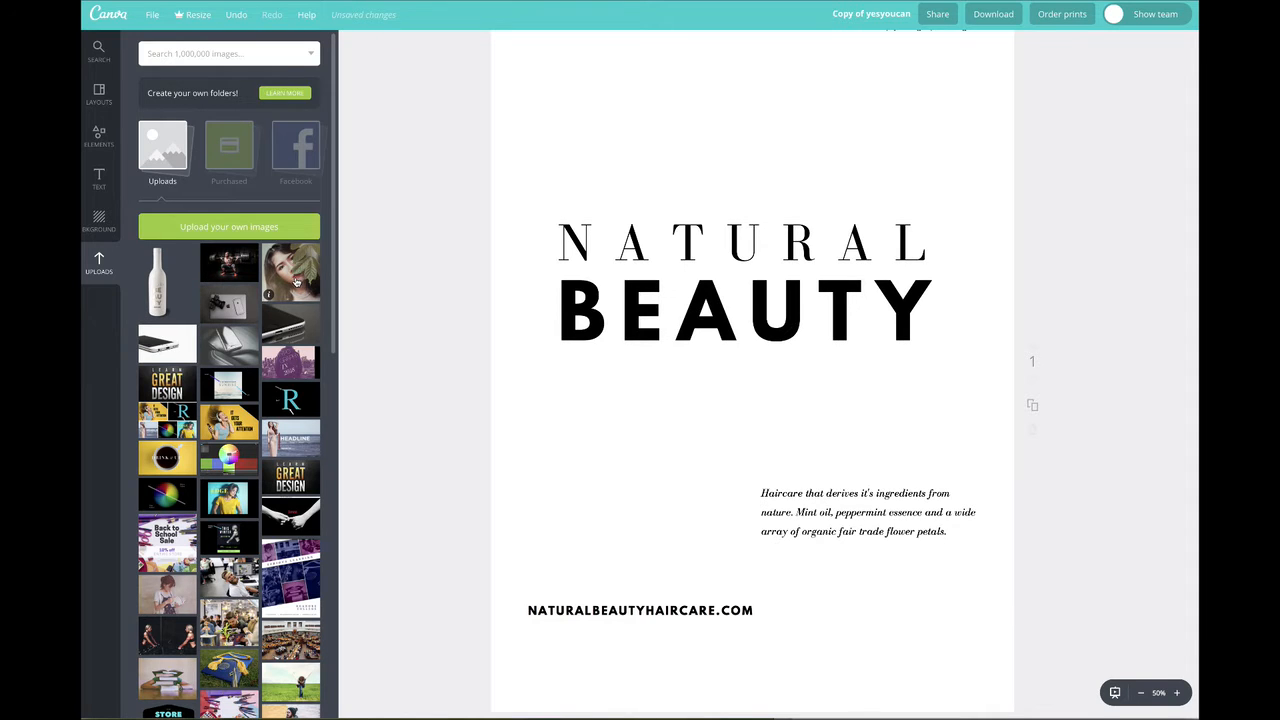
{"action": "left_click_drag", "start_coordinate": [295, 278], "coordinate": [704, 327]}
{"action": "left_click_drag", "start_coordinate": [720, 373], "coordinate": [711, 448]}
{"action": "left_click_drag", "start_coordinate": [766, 281], "coordinate": [967, 98]}
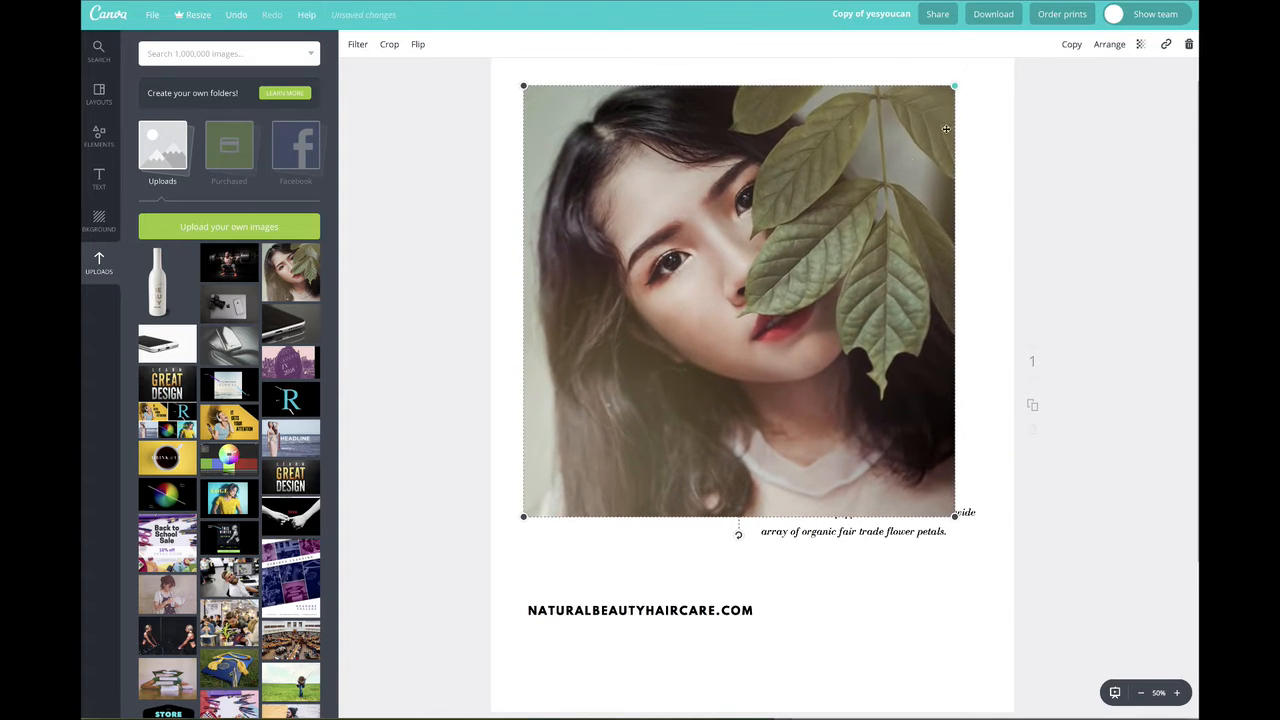
{"action": "left_click_drag", "start_coordinate": [844, 219], "coordinate": [858, 205]}
Step: Send the woman's photo behind all the text on the poster
{"action": "left_click", "coordinate": [1110, 45]}
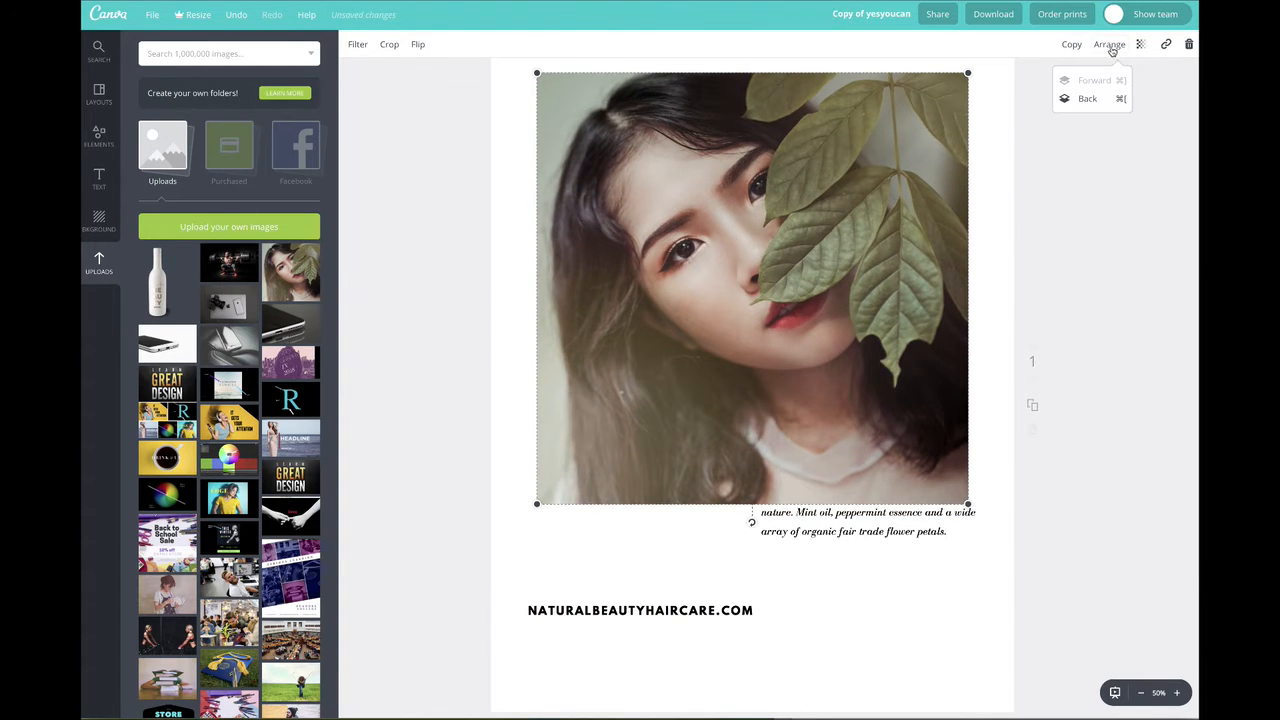
{"action": "left_click", "coordinate": [1087, 100]}
{"action": "left_click", "coordinate": [1092, 107]}
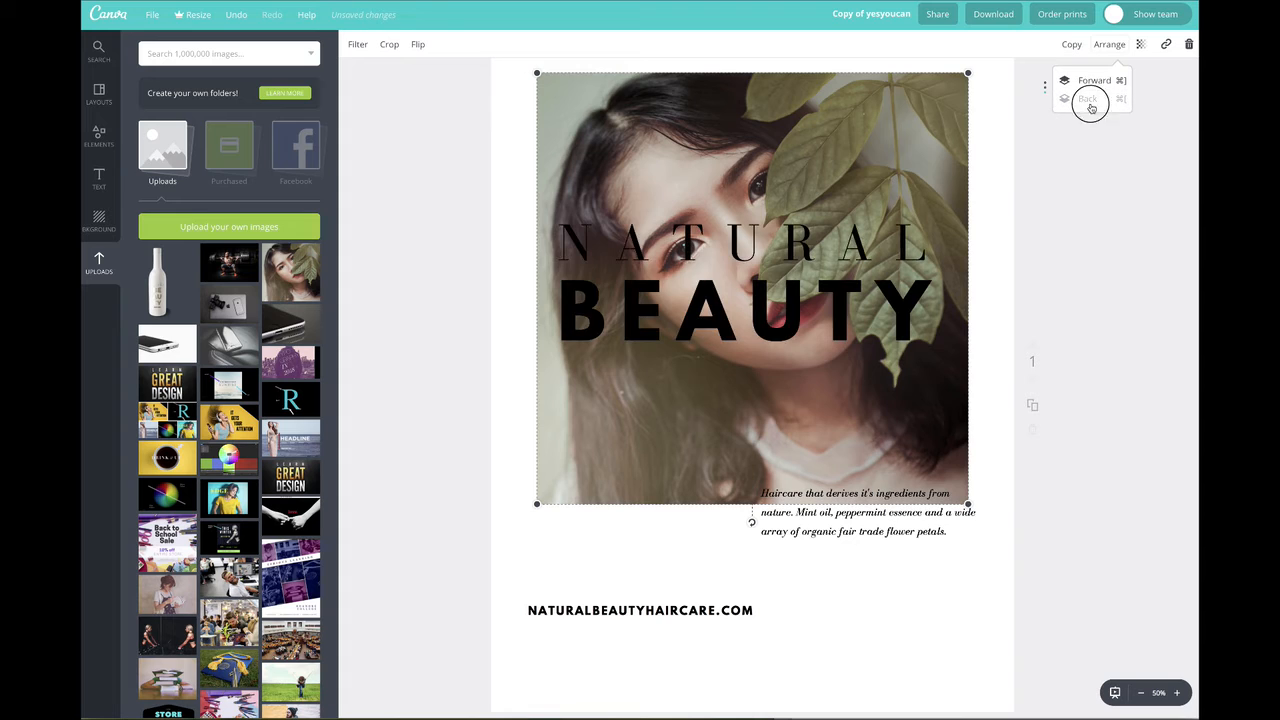
{"action": "left_click", "coordinate": [1075, 240]}
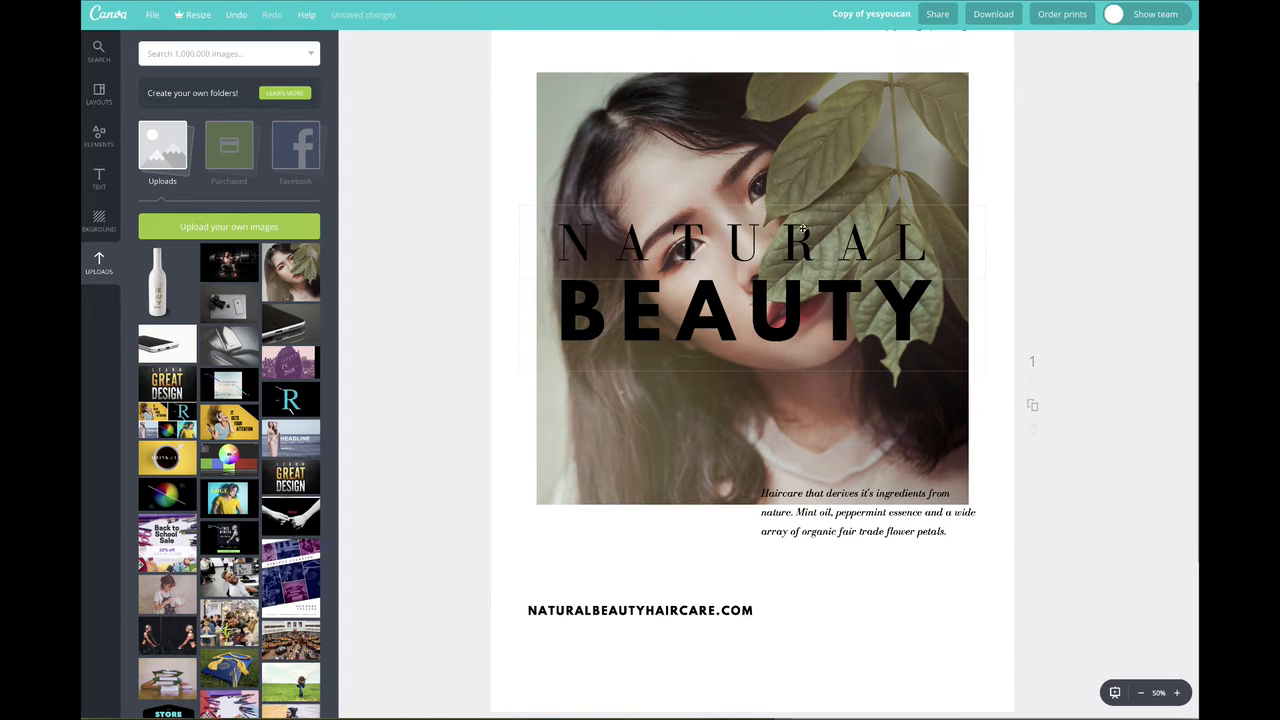
Step: Move the haircare paragraph and the web address down to the bottom of the poster, side by side
{"action": "scroll", "coordinate": [770, 253], "scroll_direction": "up", "scroll_amount": 1}
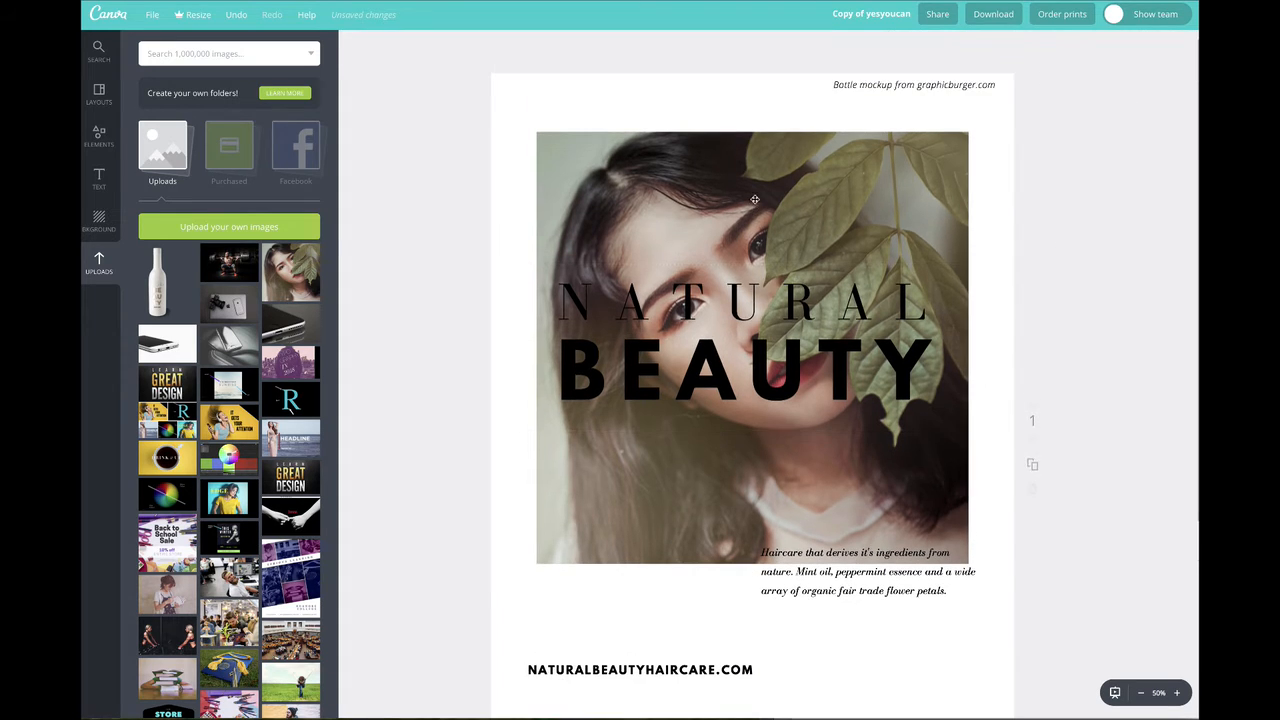
{"action": "scroll", "coordinate": [823, 524], "scroll_direction": "down", "scroll_amount": 2}
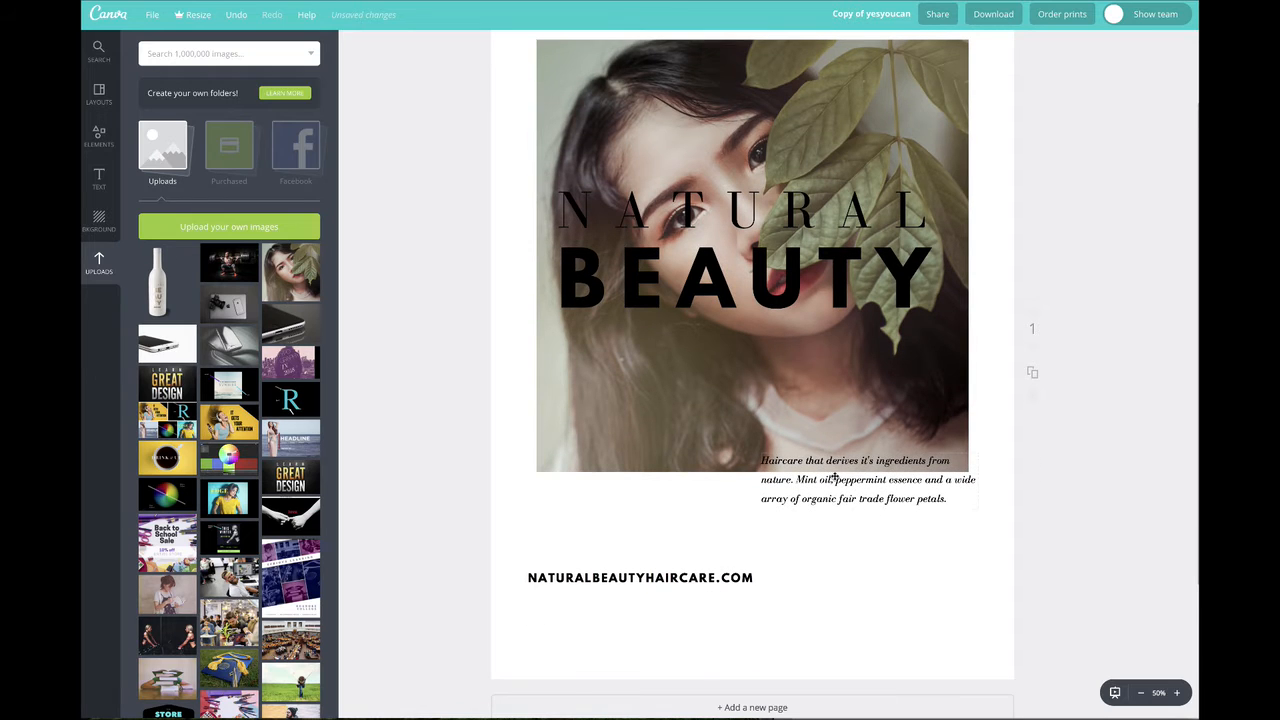
{"action": "left_click_drag", "start_coordinate": [835, 479], "coordinate": [842, 627]}
{"action": "left_click_drag", "start_coordinate": [699, 586], "coordinate": [694, 651]}
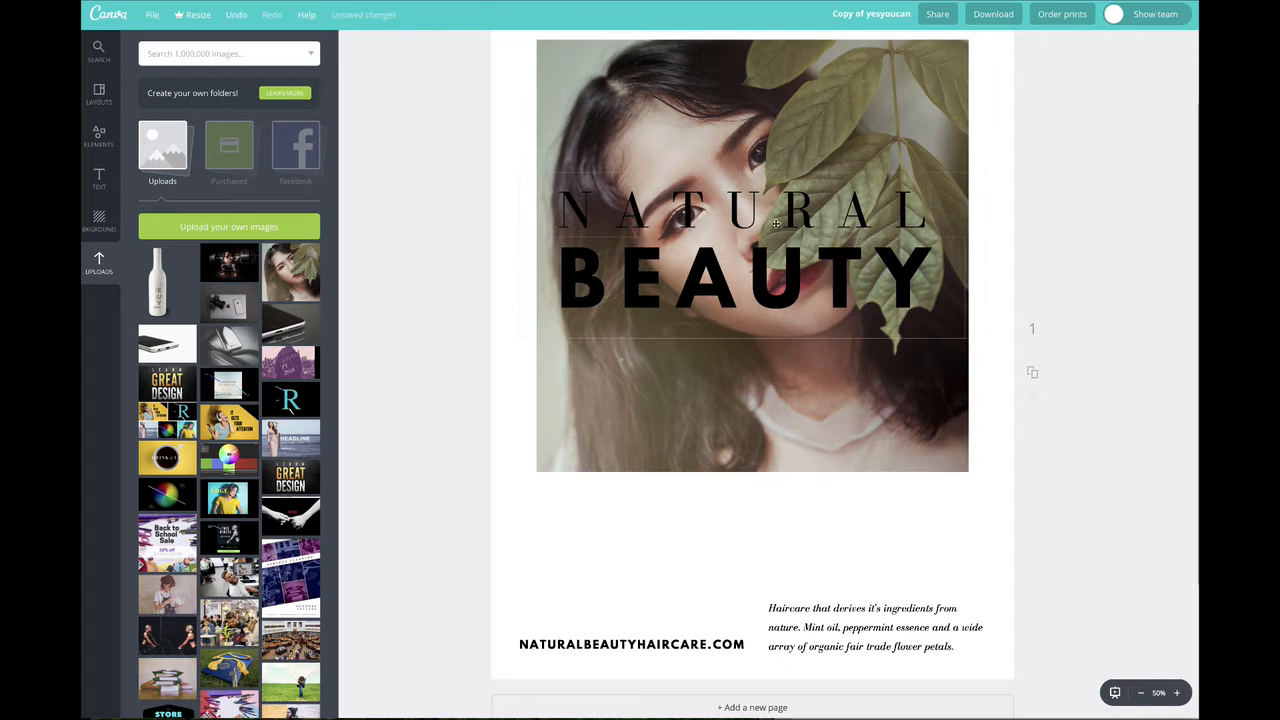
Step: Move the NATURAL BEAUTY heading down to the photo's lower edge, above the web address and paragraph
{"action": "left_click_drag", "start_coordinate": [776, 224], "coordinate": [802, 487]}
{"action": "left_click", "coordinate": [1022, 480]}
{"action": "left_click_drag", "start_coordinate": [896, 522], "coordinate": [890, 518]}
{"action": "scroll", "coordinate": [1030, 510], "scroll_direction": "up", "scroll_amount": 3}
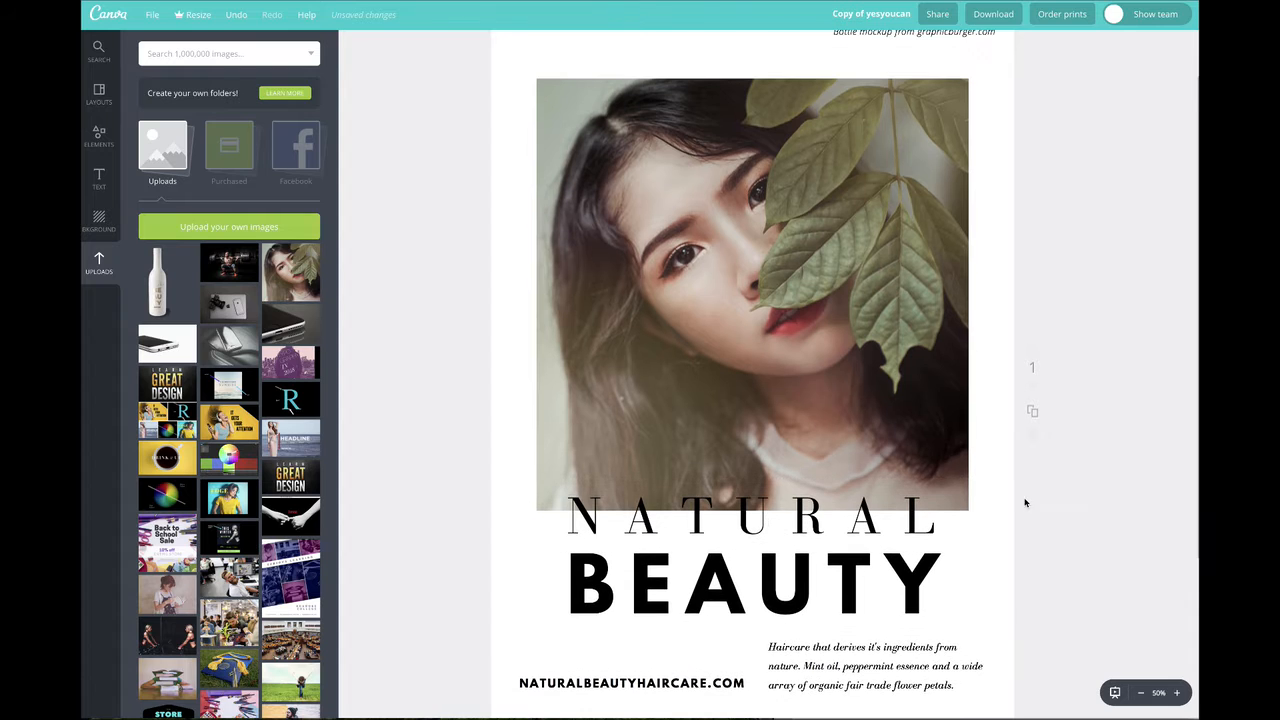
Step: Move the bottle mockup credit off the poster's upper right edge and nudge the photo slightly up
{"action": "left_click_drag", "start_coordinate": [896, 142], "coordinate": [1031, 91]}
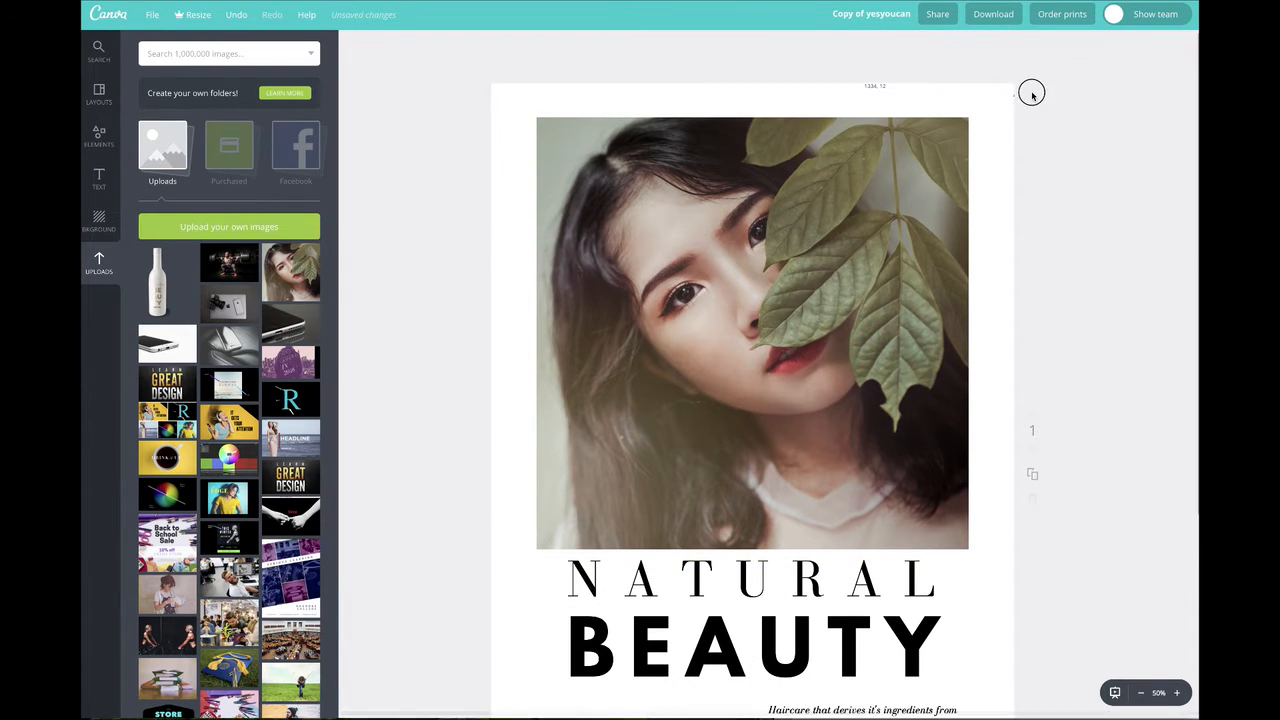
{"action": "left_click_drag", "start_coordinate": [842, 251], "coordinate": [851, 245]}
{"action": "left_click_drag", "start_coordinate": [729, 262], "coordinate": [726, 263]}
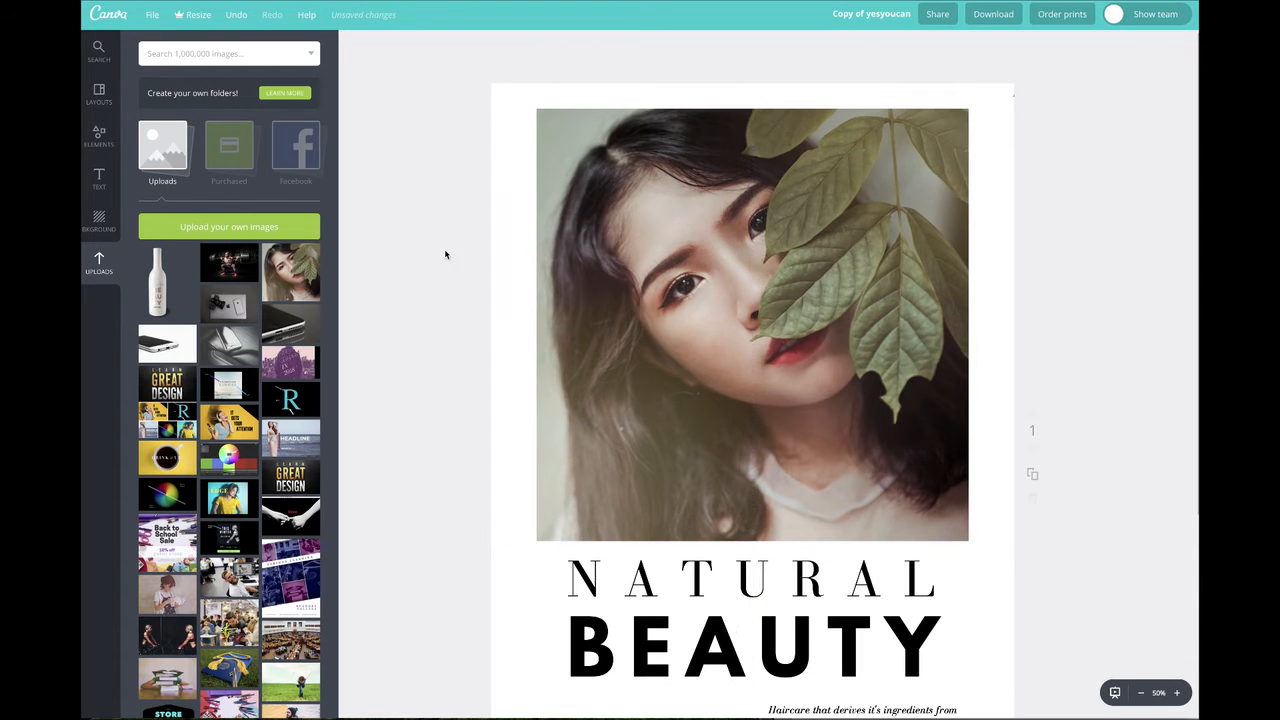
Step: Nudge the web address up and the haircare paragraph slightly down so they sit level at the poster's bottom
{"action": "left_click", "coordinate": [1140, 693]}
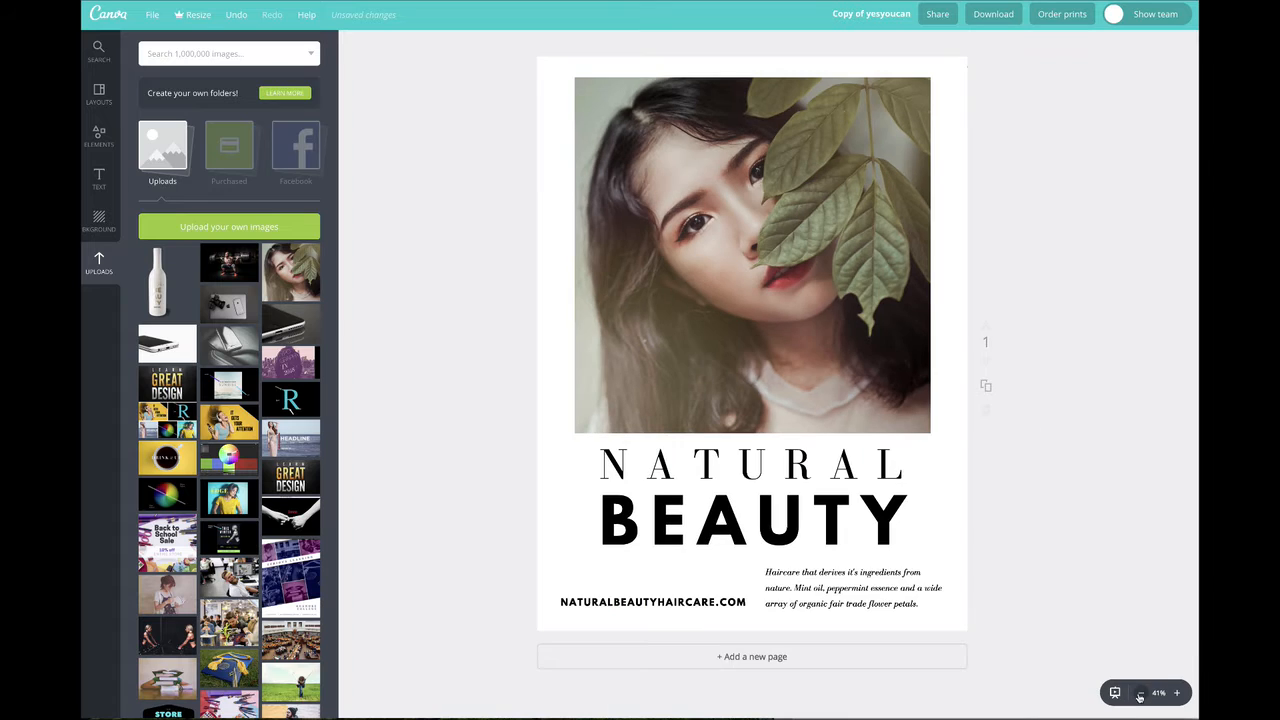
{"action": "left_click_drag", "start_coordinate": [702, 600], "coordinate": [708, 593]}
{"action": "left_click_drag", "start_coordinate": [826, 573], "coordinate": [828, 575]}
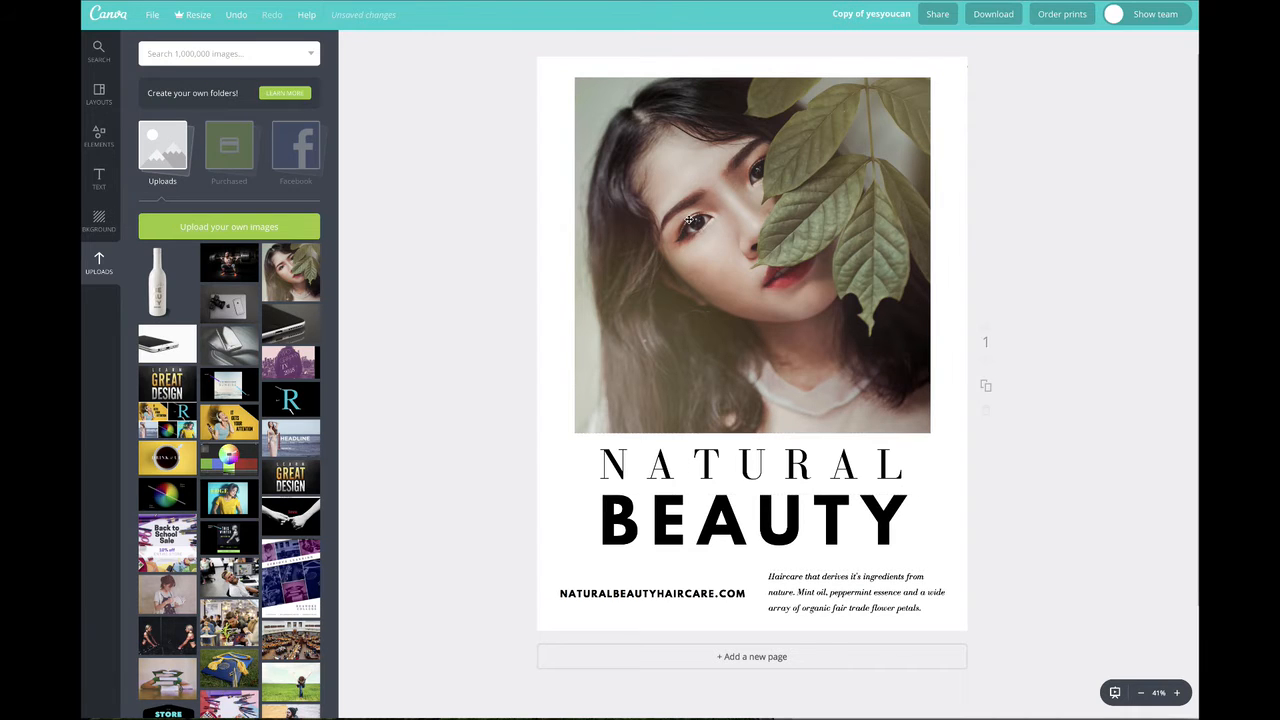
Step: Enlarge and reposition the portrait photo so it fills the whole poster behind the text, with the face in view
{"action": "left_click", "coordinate": [702, 249]}
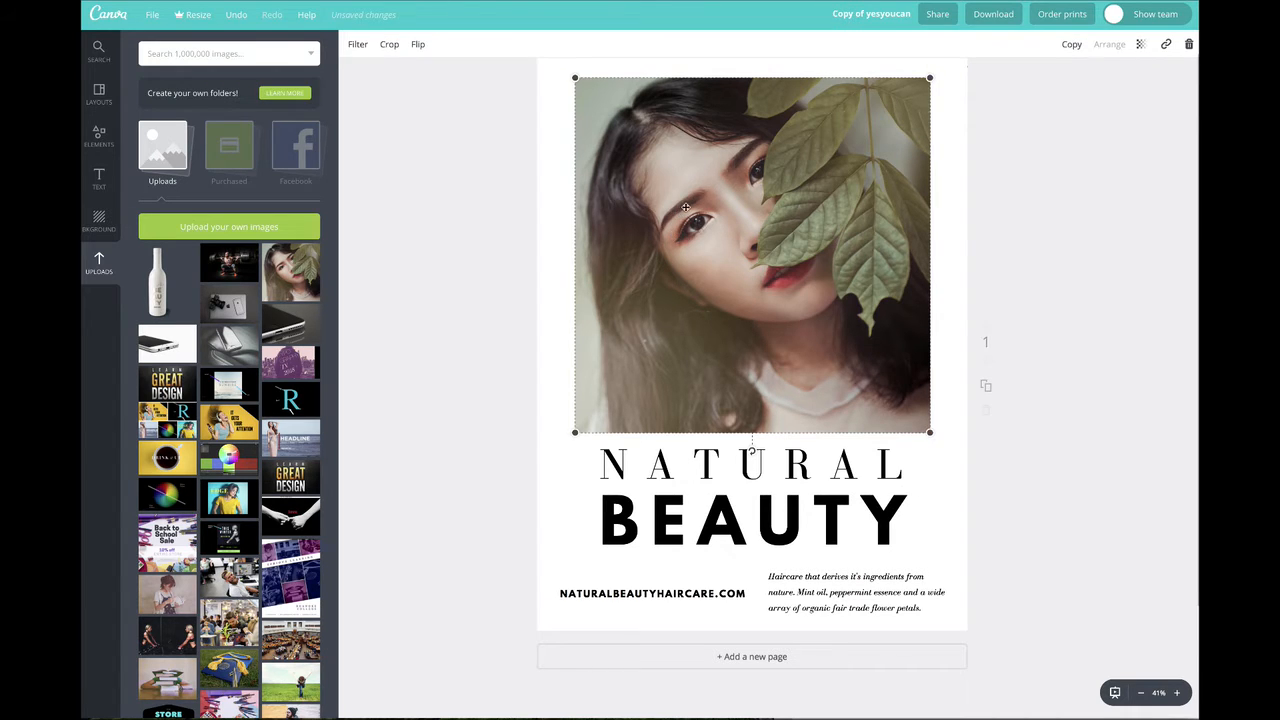
{"action": "scroll", "coordinate": [670, 318], "scroll_direction": "up", "scroll_amount": 1}
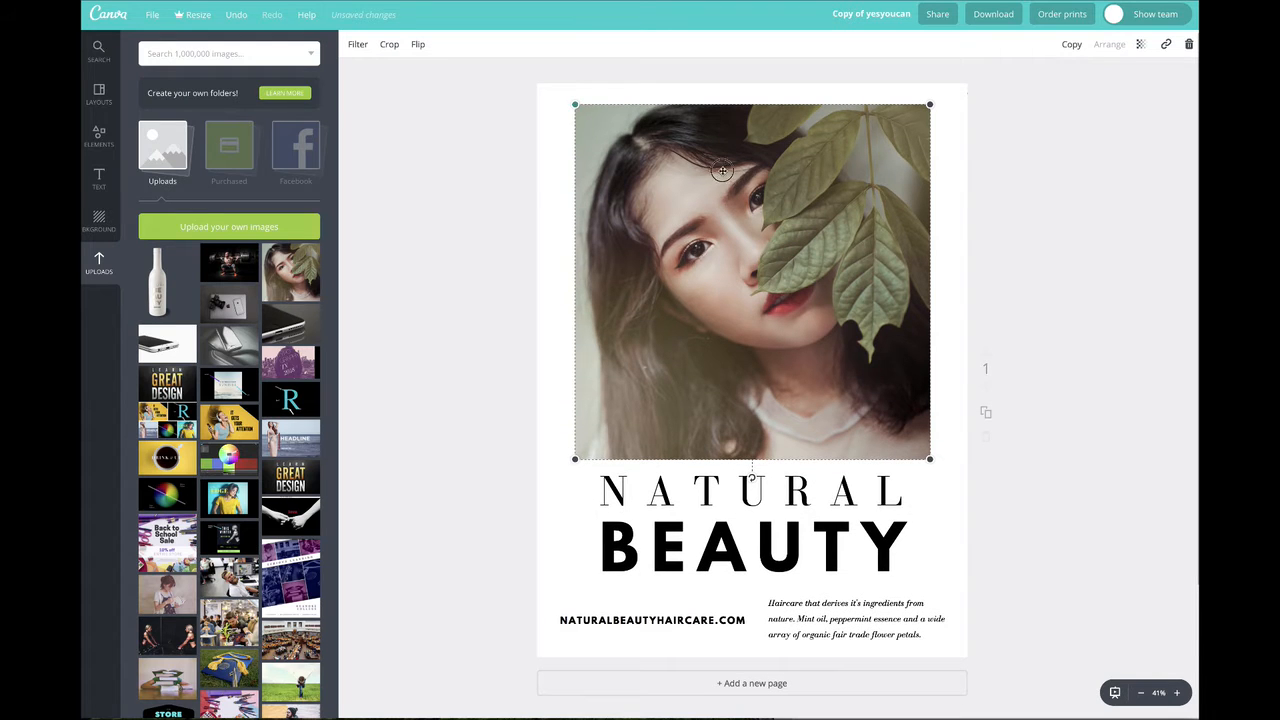
{"action": "left_click_drag", "start_coordinate": [722, 171], "coordinate": [715, 205]}
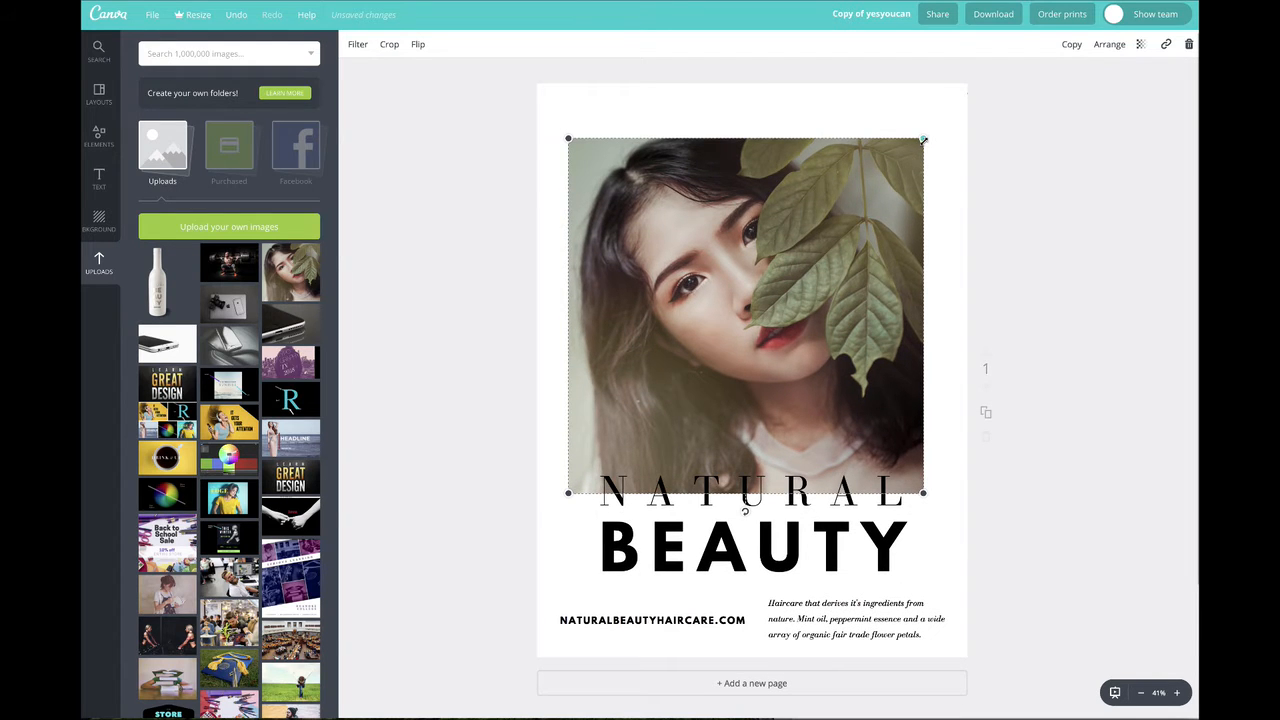
{"action": "left_click_drag", "start_coordinate": [924, 137], "coordinate": [734, 347]}
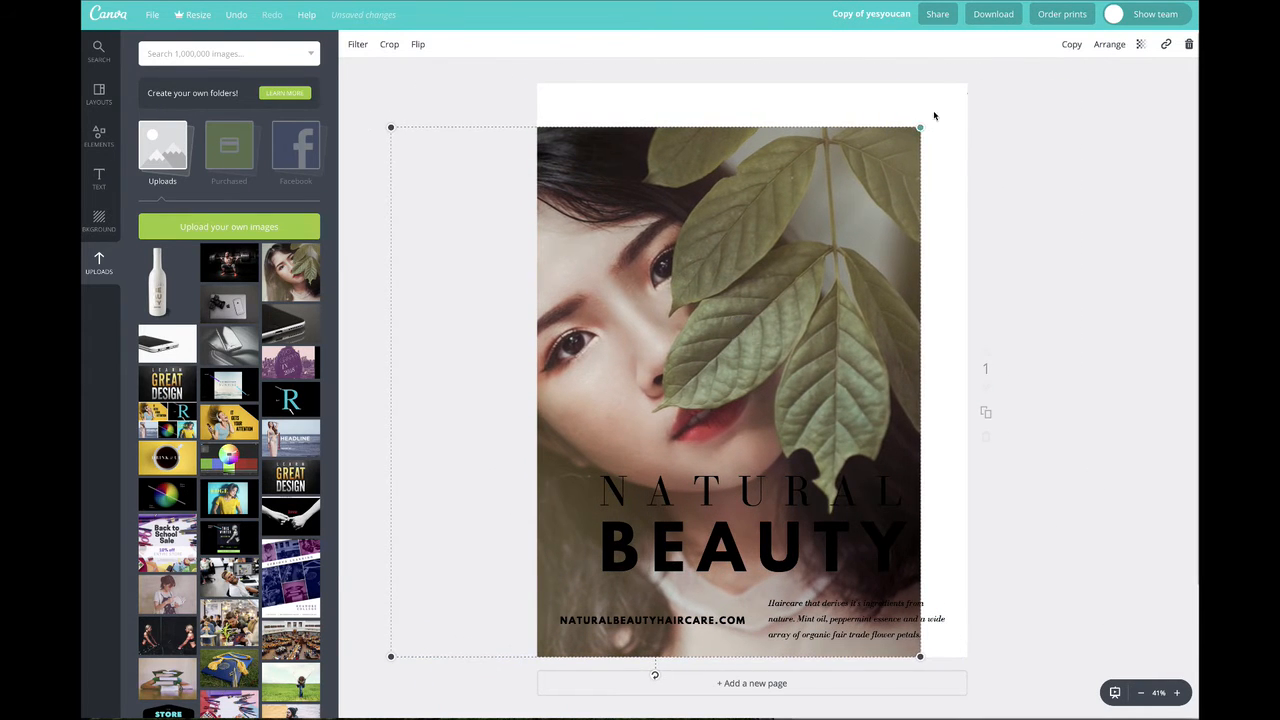
{"action": "left_click_drag", "start_coordinate": [924, 126], "coordinate": [974, 69]}
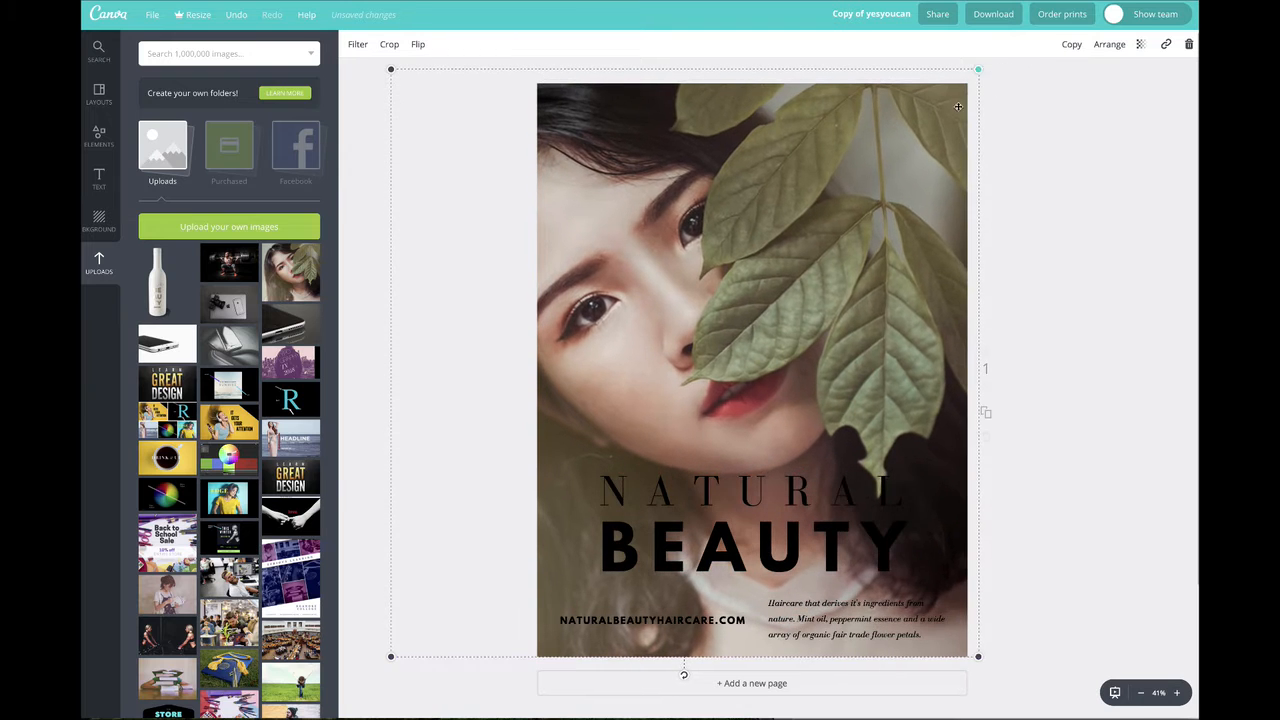
{"action": "left_click_drag", "start_coordinate": [862, 160], "coordinate": [963, 158]}
{"action": "left_click", "coordinate": [1115, 46]}
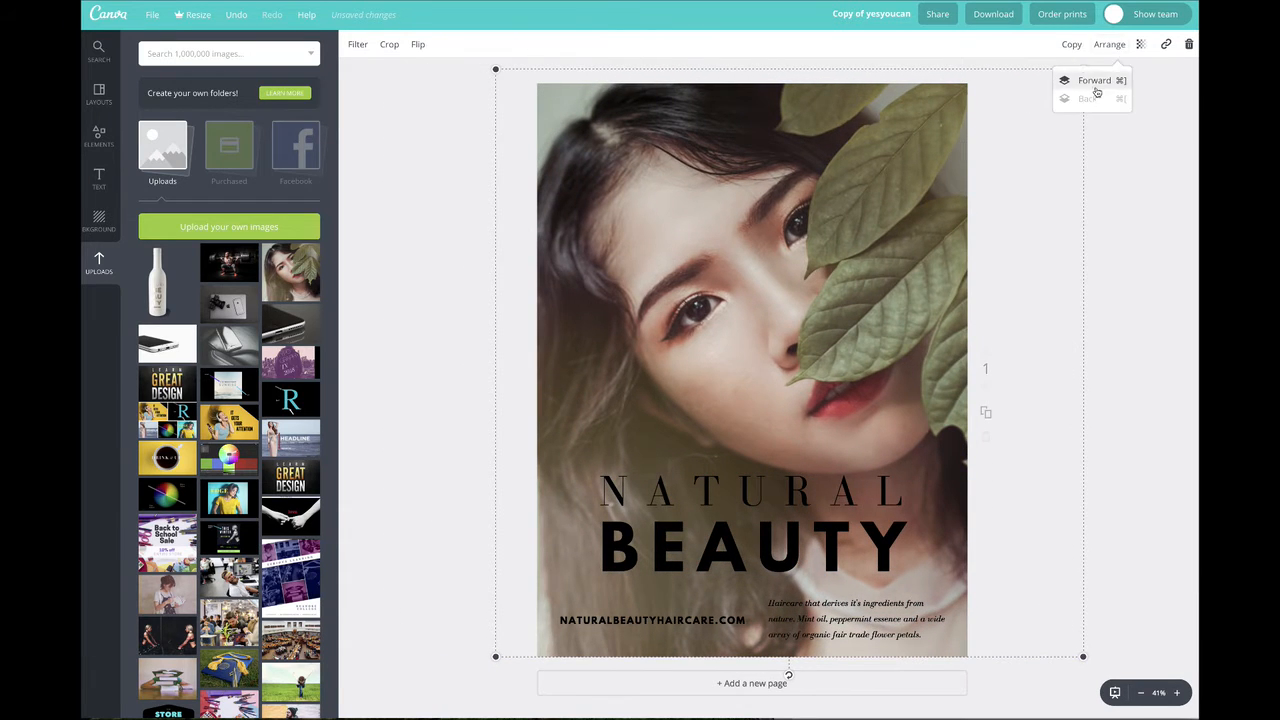
{"action": "left_click", "coordinate": [1126, 186]}
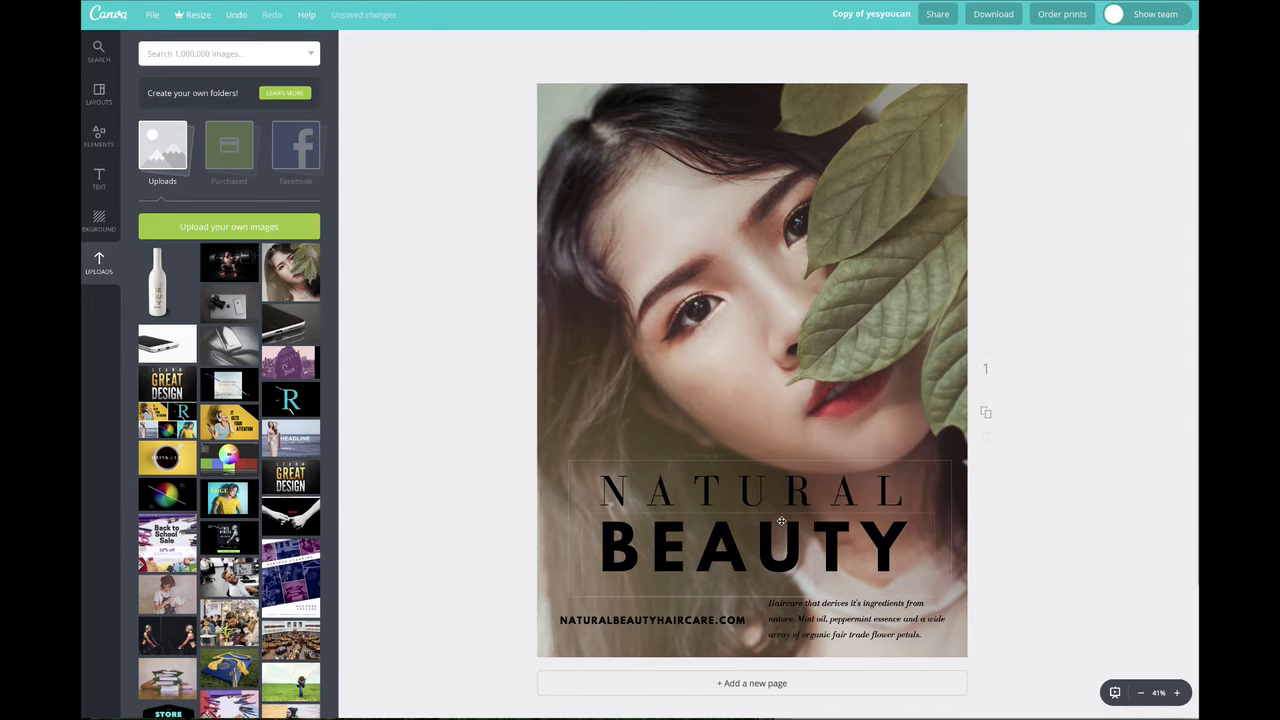
Step: Move the NATURAL BEAUTY heading, the haircare paragraph and the web address slightly up on the poster
{"action": "left_click_drag", "start_coordinate": [783, 494], "coordinate": [780, 468]}
{"action": "left_click_drag", "start_coordinate": [803, 605], "coordinate": [805, 591]}
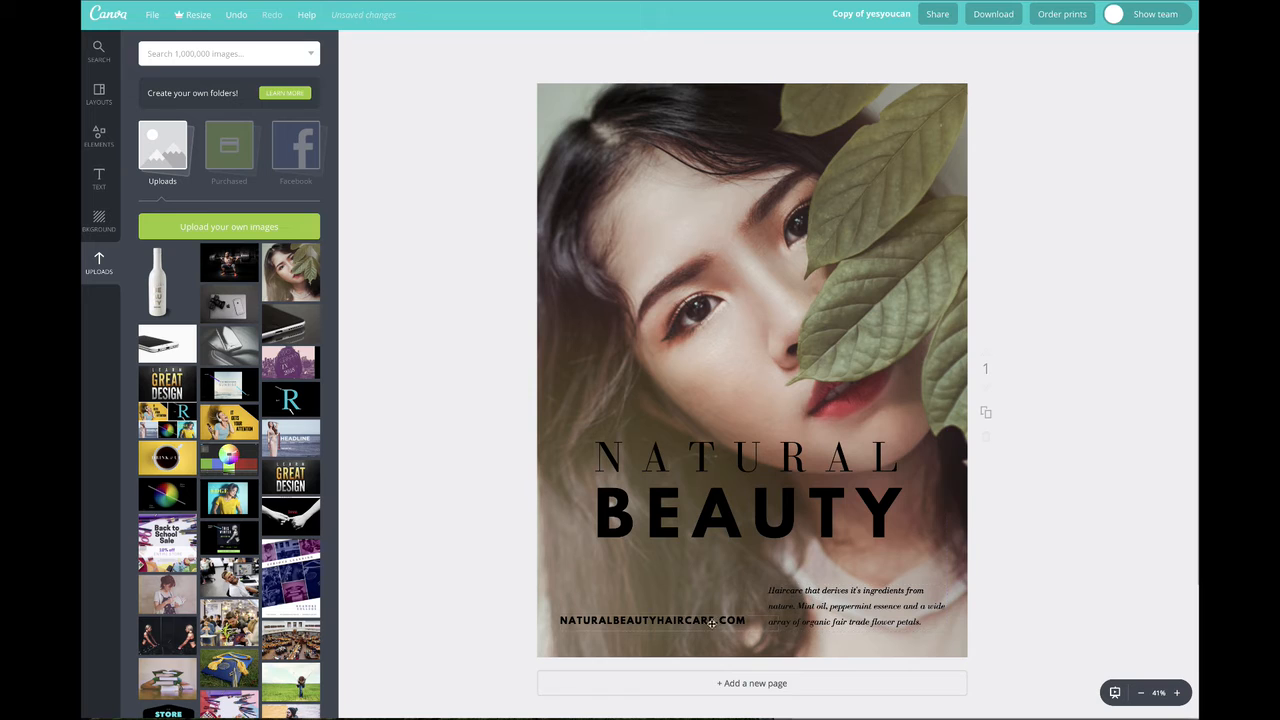
{"action": "left_click_drag", "start_coordinate": [711, 622], "coordinate": [710, 609]}
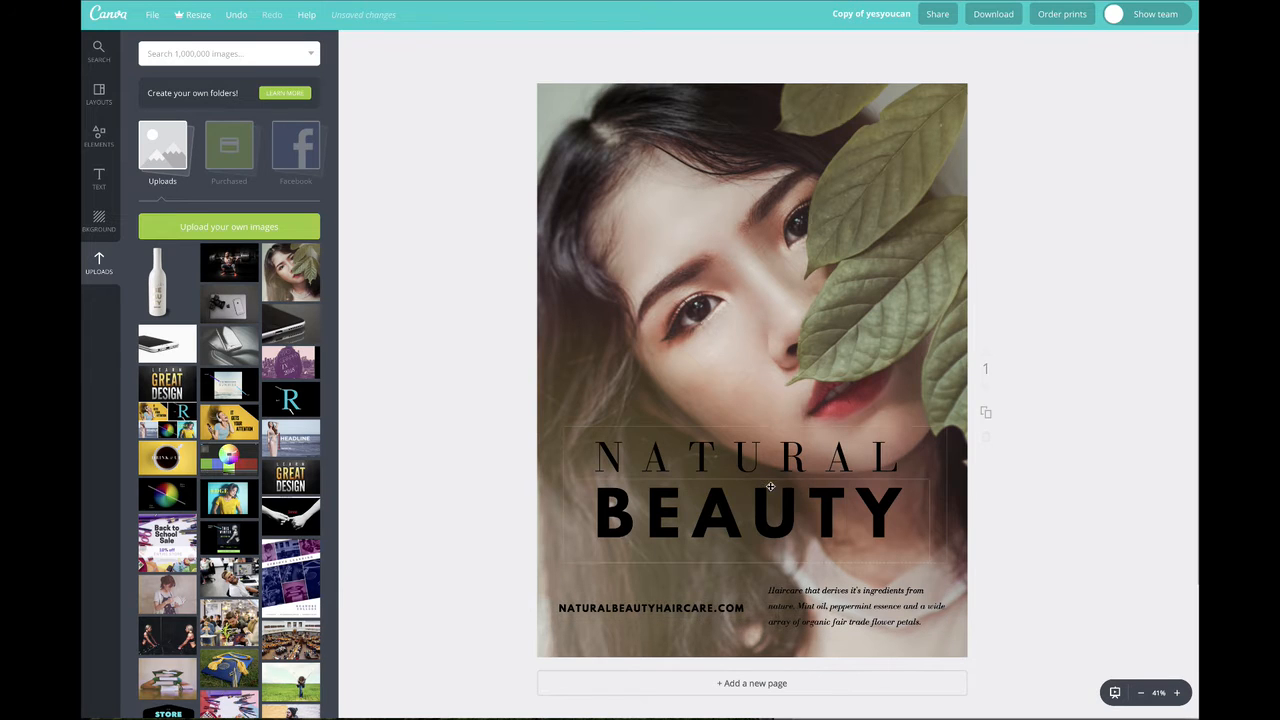
Step: Recolour the word NATURAL in the heading with the lightest mint document colour
{"action": "left_click", "coordinate": [721, 457]}
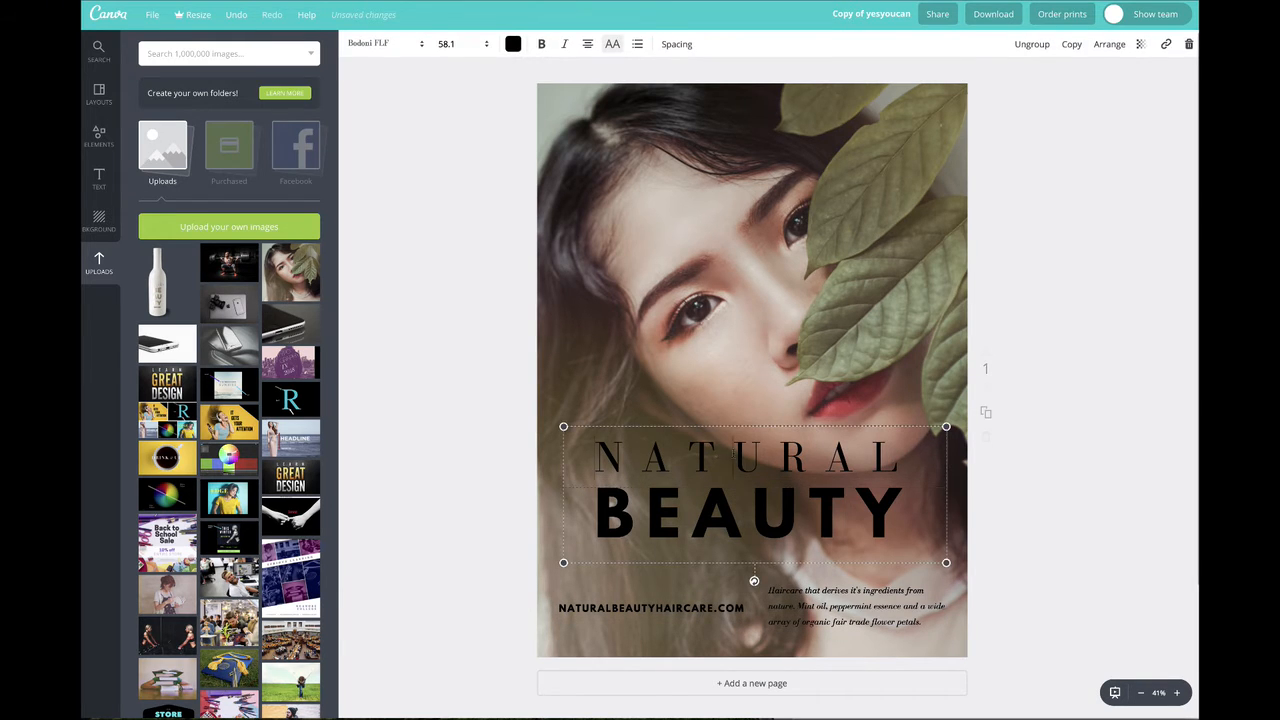
{"action": "left_click", "coordinate": [721, 455]}
{"action": "left_click", "coordinate": [513, 44]}
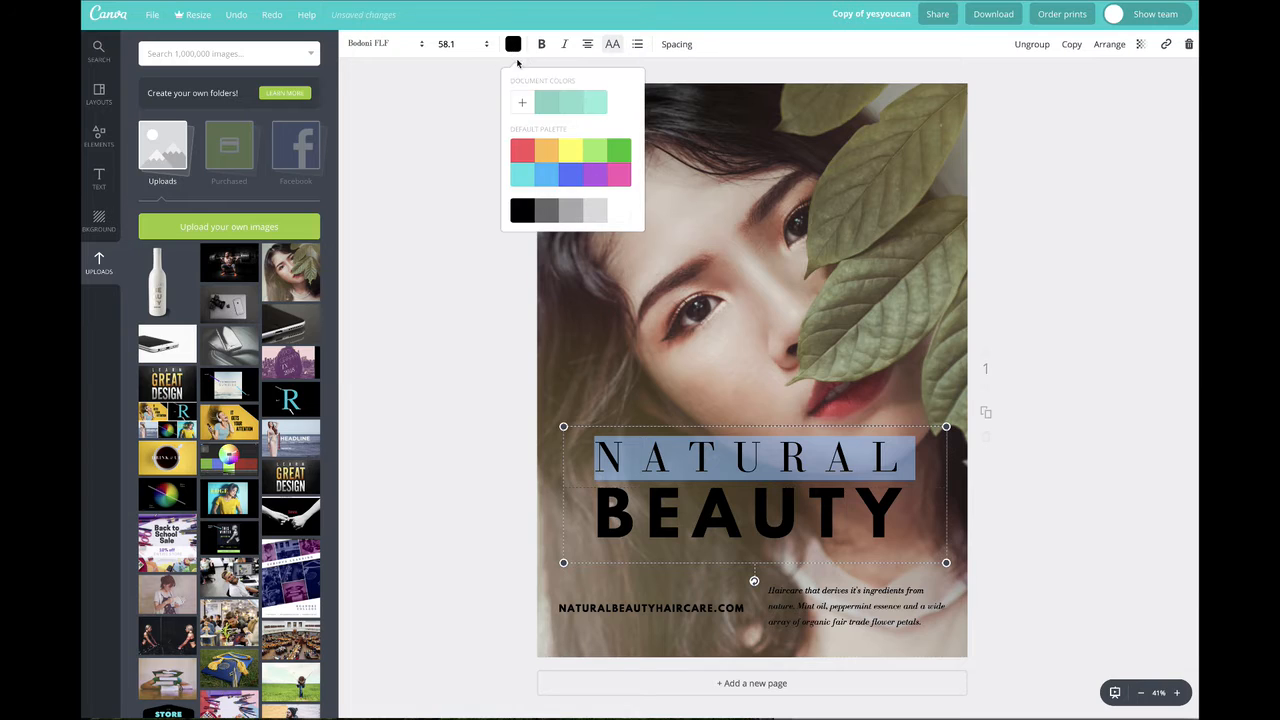
{"action": "left_click", "coordinate": [599, 104]}
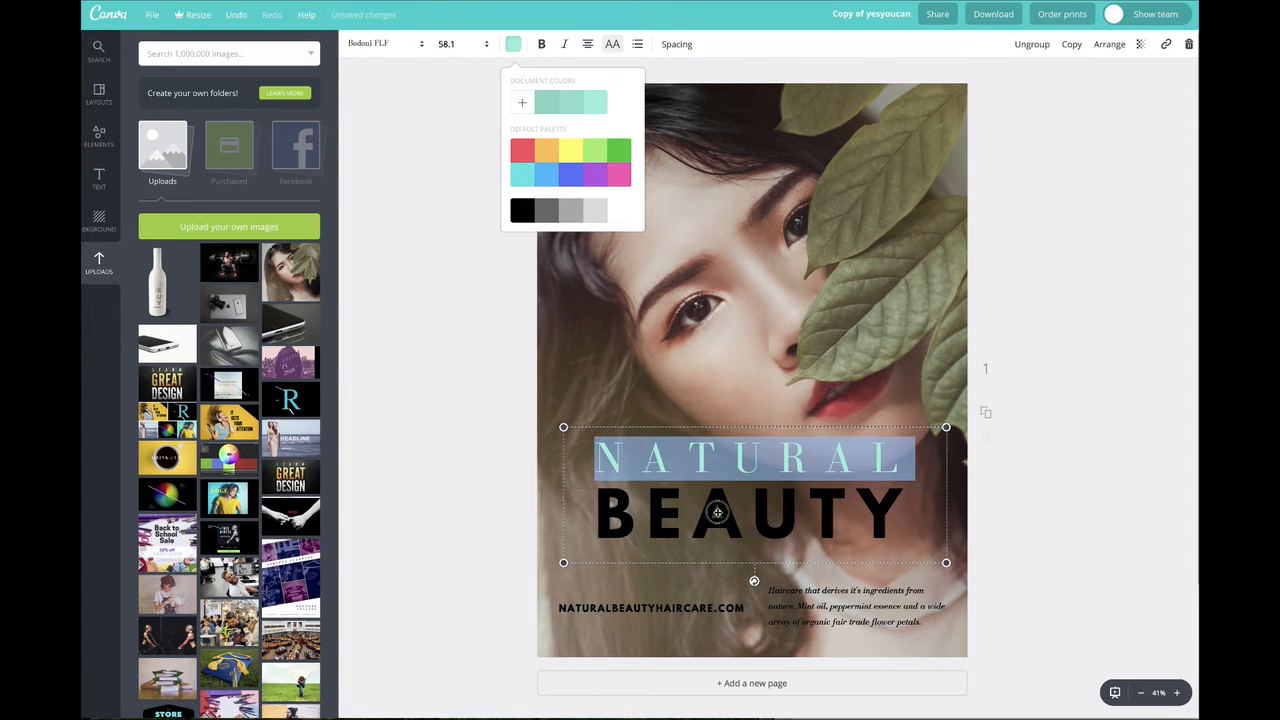
Step: Recolour the word BEAUTY in the heading with the lightest mint document colour
{"action": "left_click", "coordinate": [715, 512]}
{"action": "left_click", "coordinate": [715, 512]}
{"action": "left_click", "coordinate": [513, 44]}
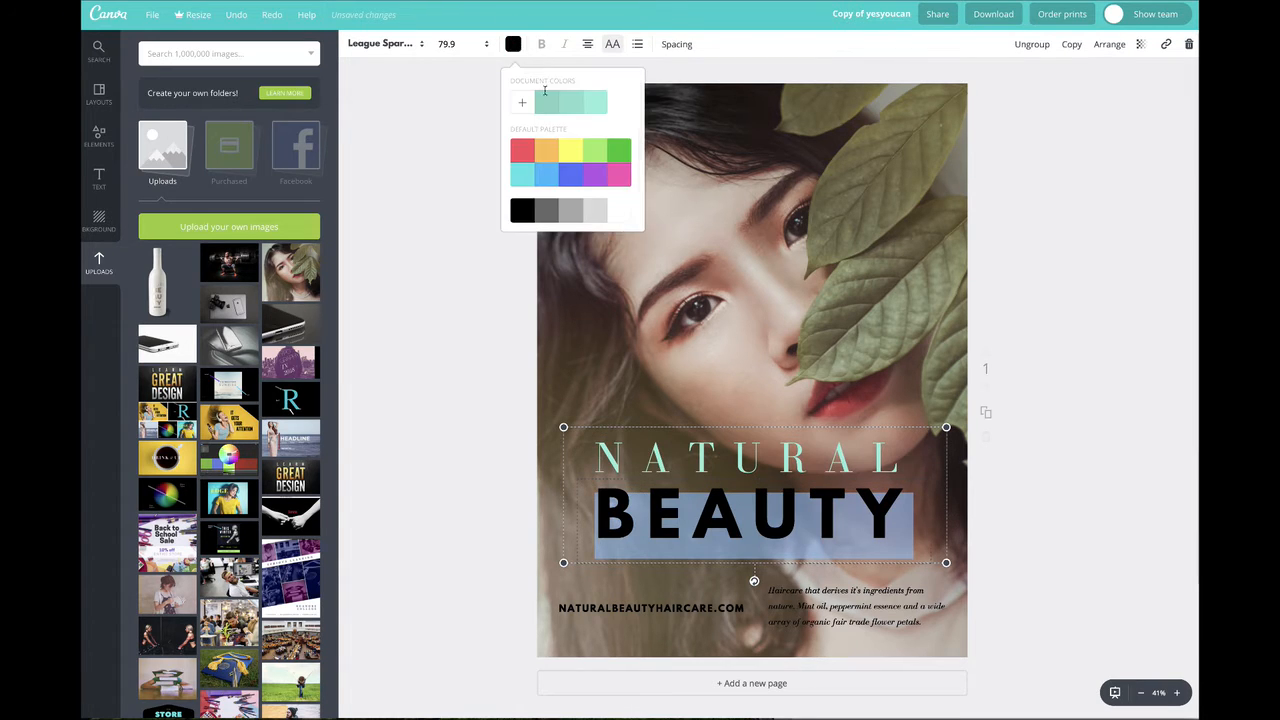
{"action": "left_click", "coordinate": [595, 103]}
Step: Recolour the word NATURAL in the heading white
{"action": "left_click", "coordinate": [734, 458]}
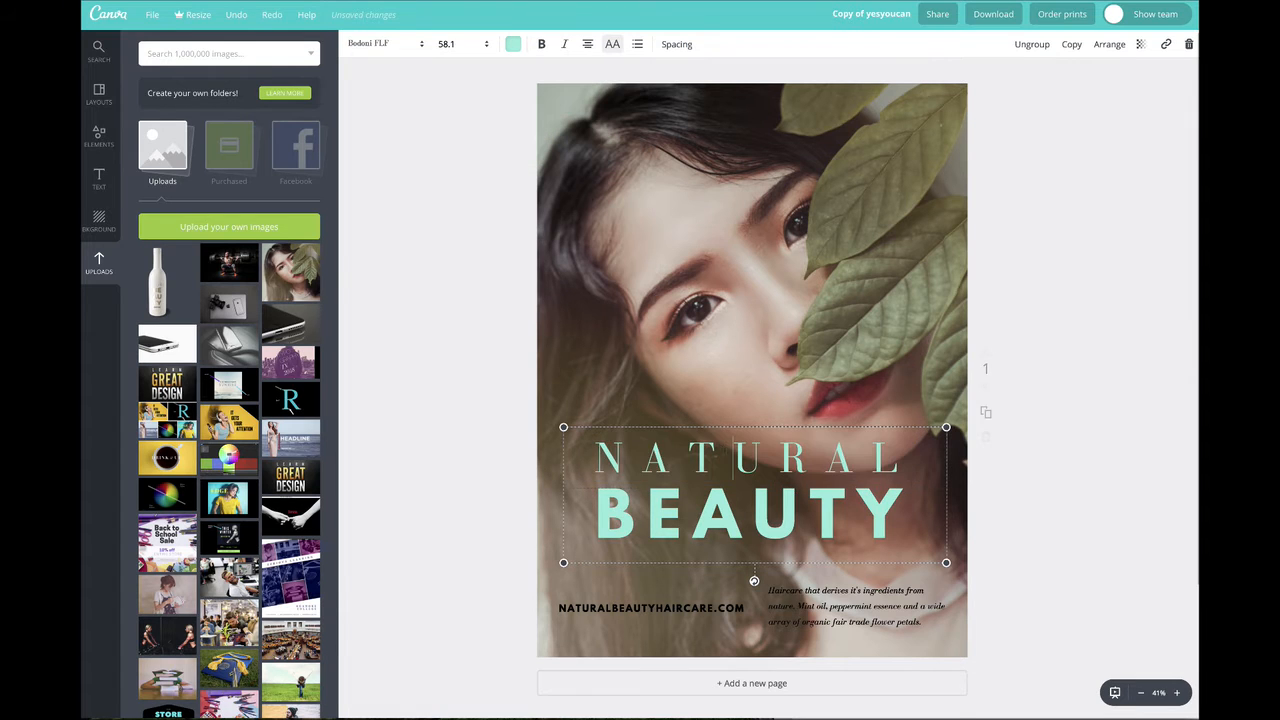
{"action": "double_click", "coordinate": [707, 463]}
{"action": "left_click", "coordinate": [513, 44]}
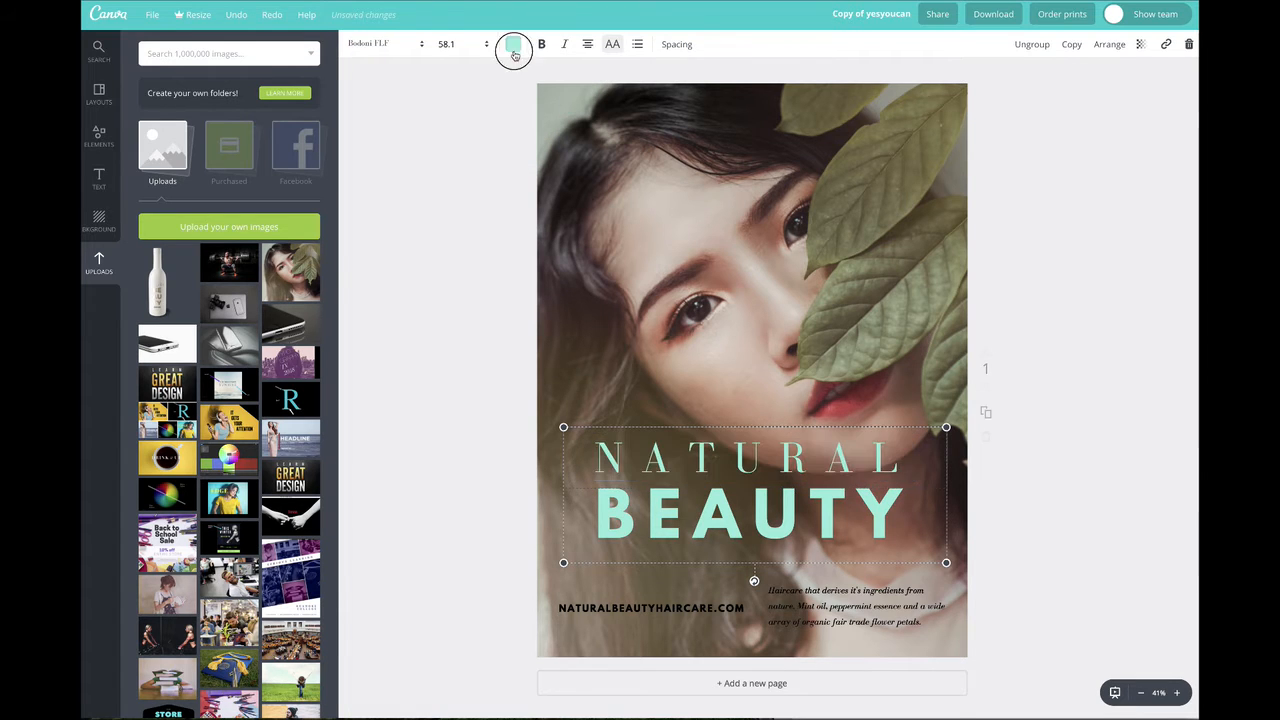
{"action": "double_click", "coordinate": [715, 450]}
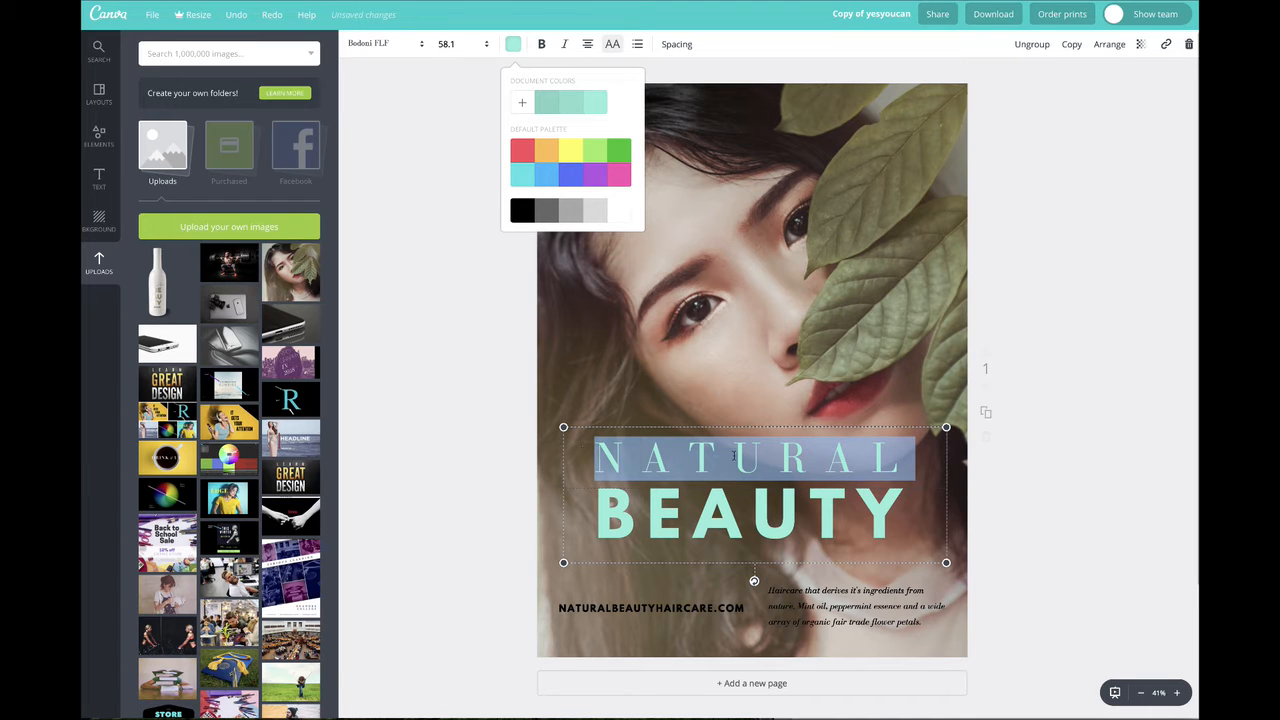
{"action": "left_click", "coordinate": [622, 216]}
{"action": "left_click", "coordinate": [443, 298]}
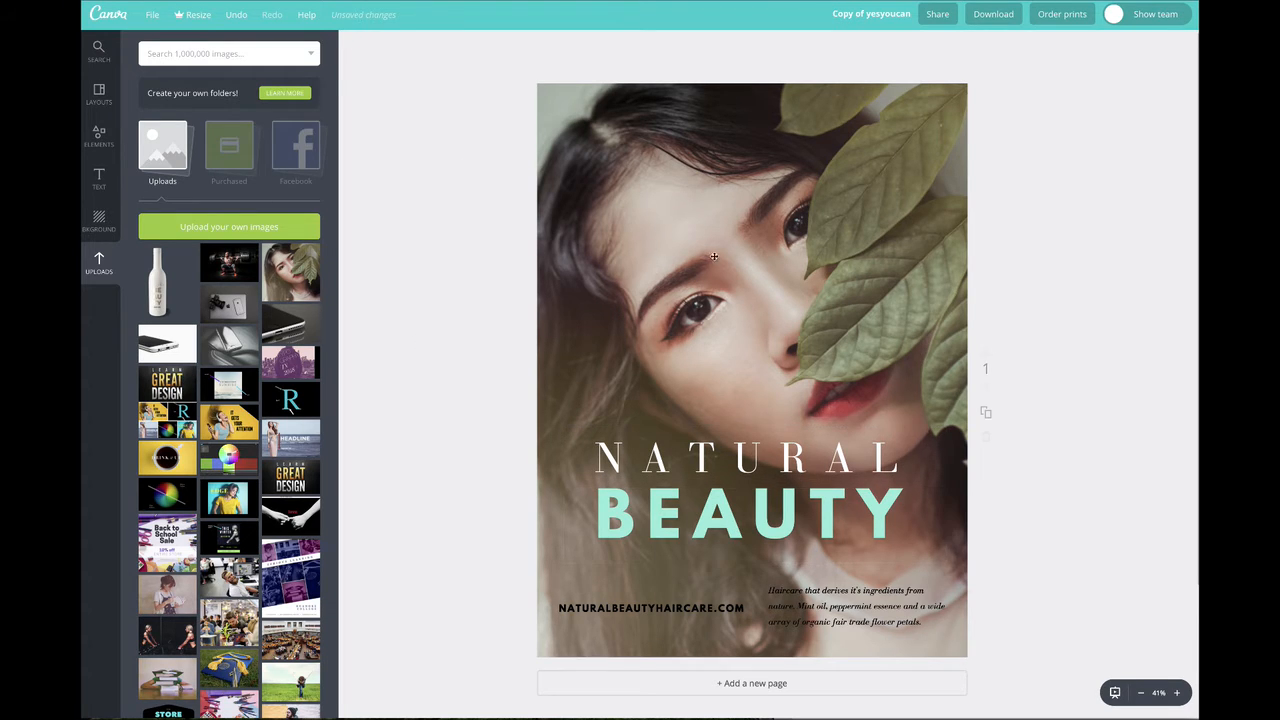
Step: Recolour the entire haircare paragraph at the poster's bottom white
{"action": "left_click", "coordinate": [816, 317]}
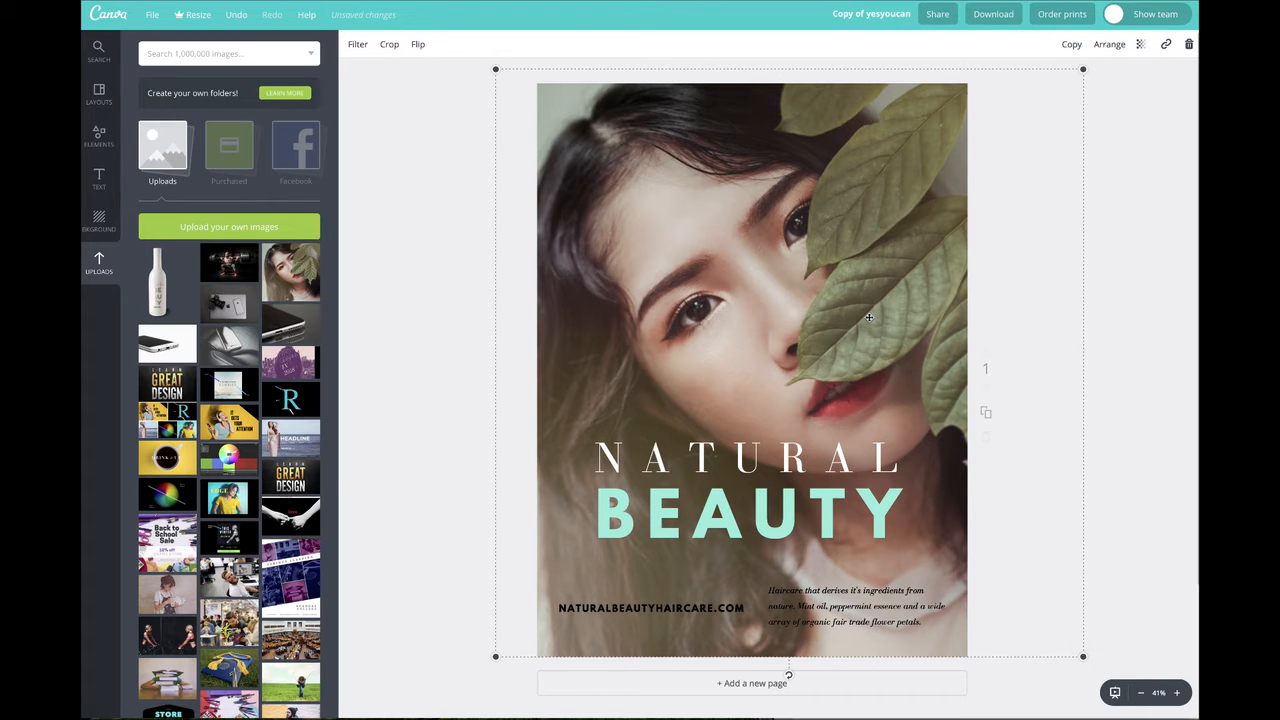
{"action": "left_click", "coordinate": [775, 592]}
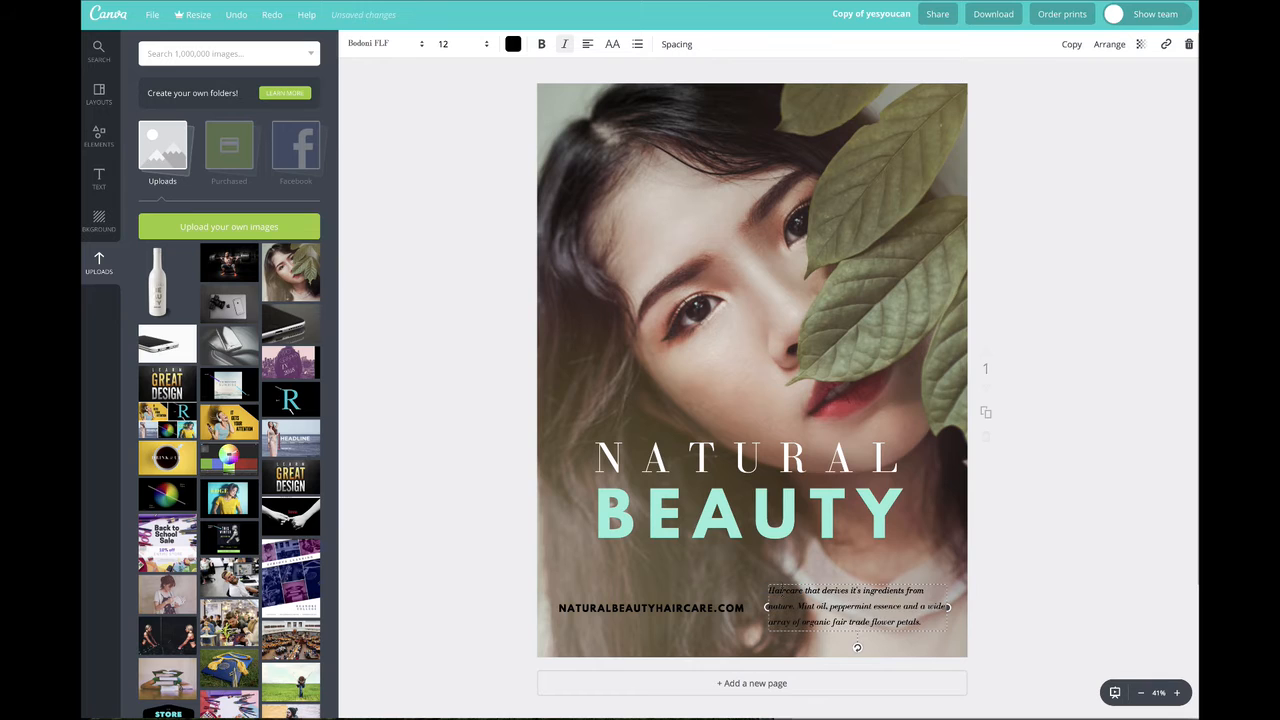
{"action": "left_click", "coordinate": [421, 420]}
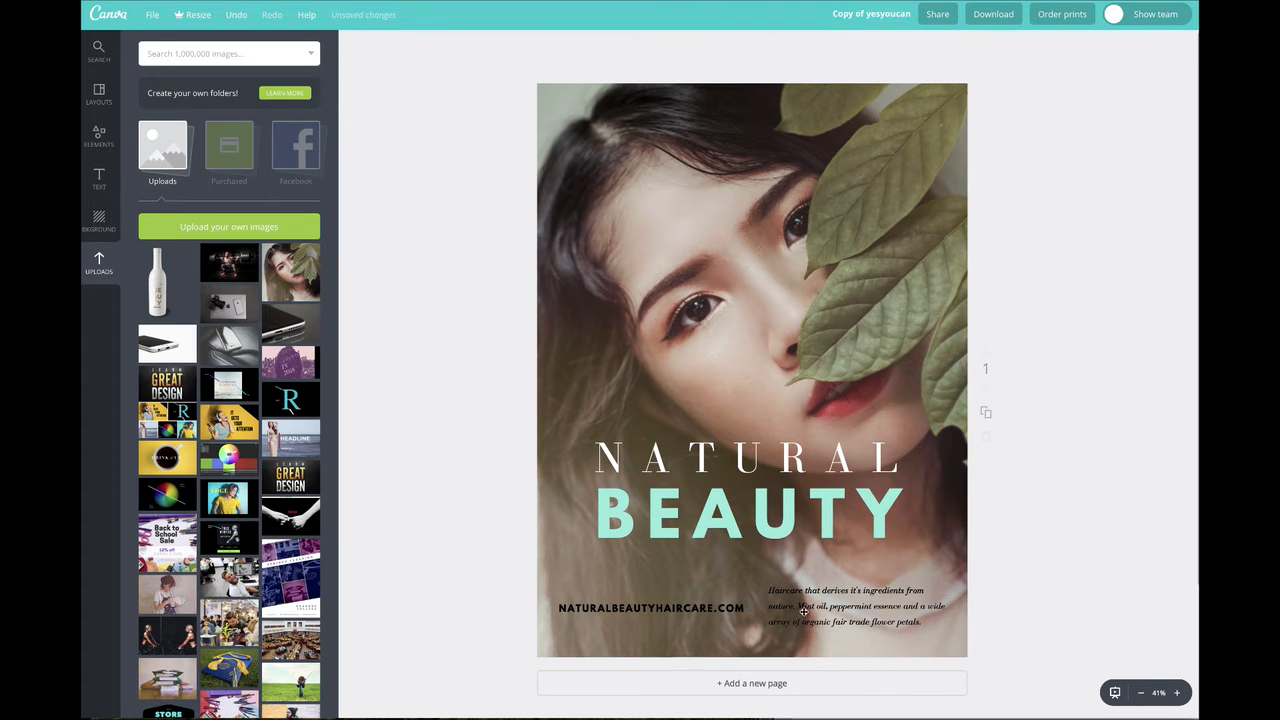
{"action": "double_click", "coordinate": [791, 590]}
{"action": "left_click_drag", "start_coordinate": [771, 590], "coordinate": [960, 623]}
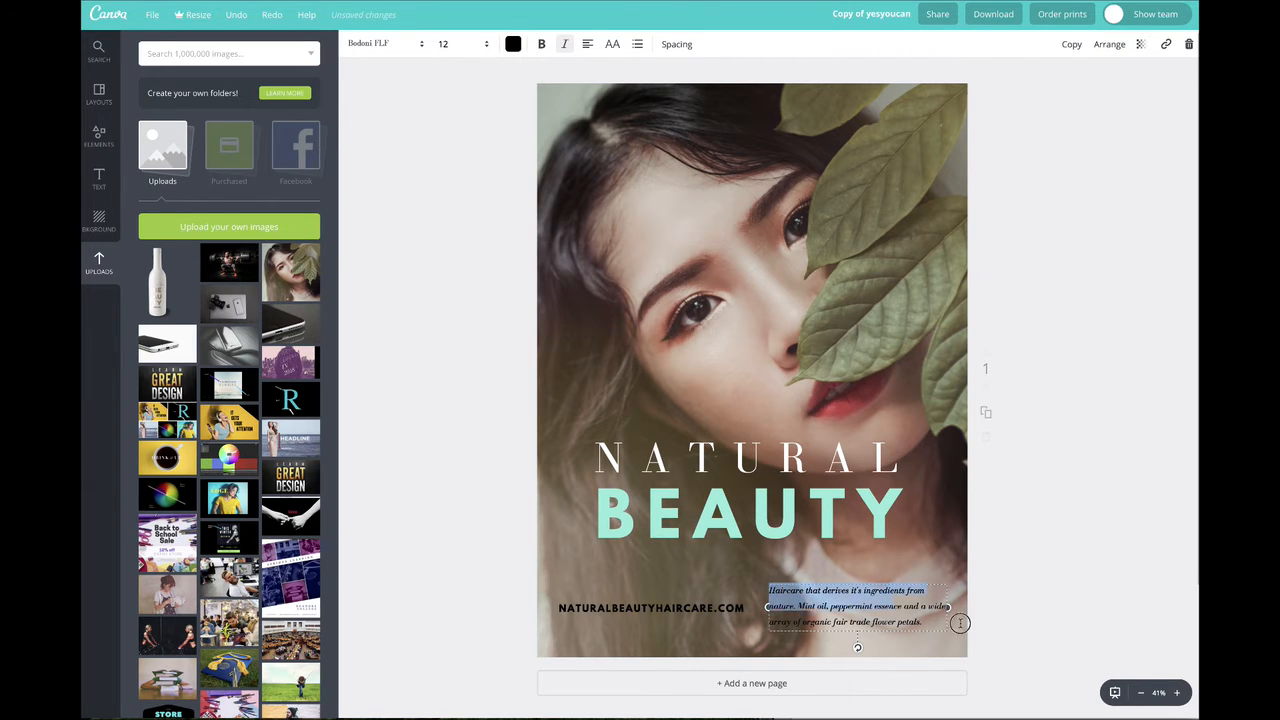
{"action": "left_click", "coordinate": [513, 44]}
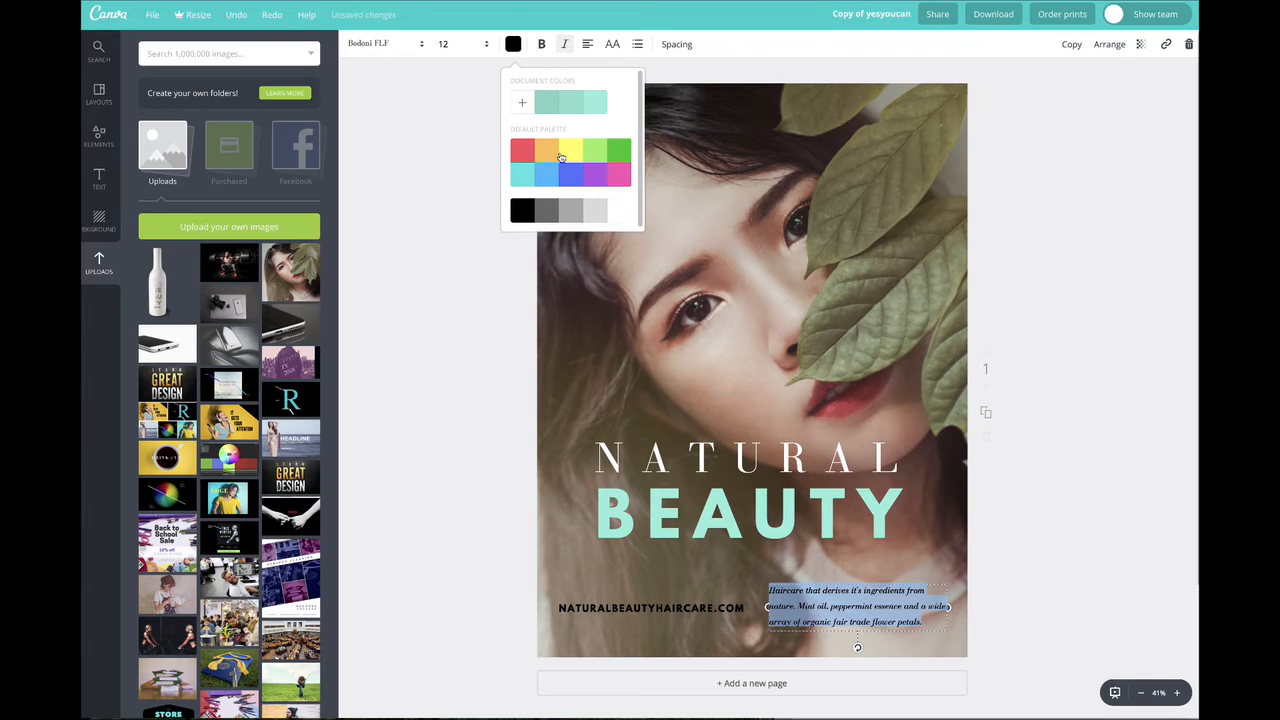
{"action": "left_click", "coordinate": [618, 210]}
Step: Recolour the NATURALBEAUTYHAIRCARE.COM web address white
{"action": "left_click", "coordinate": [631, 608]}
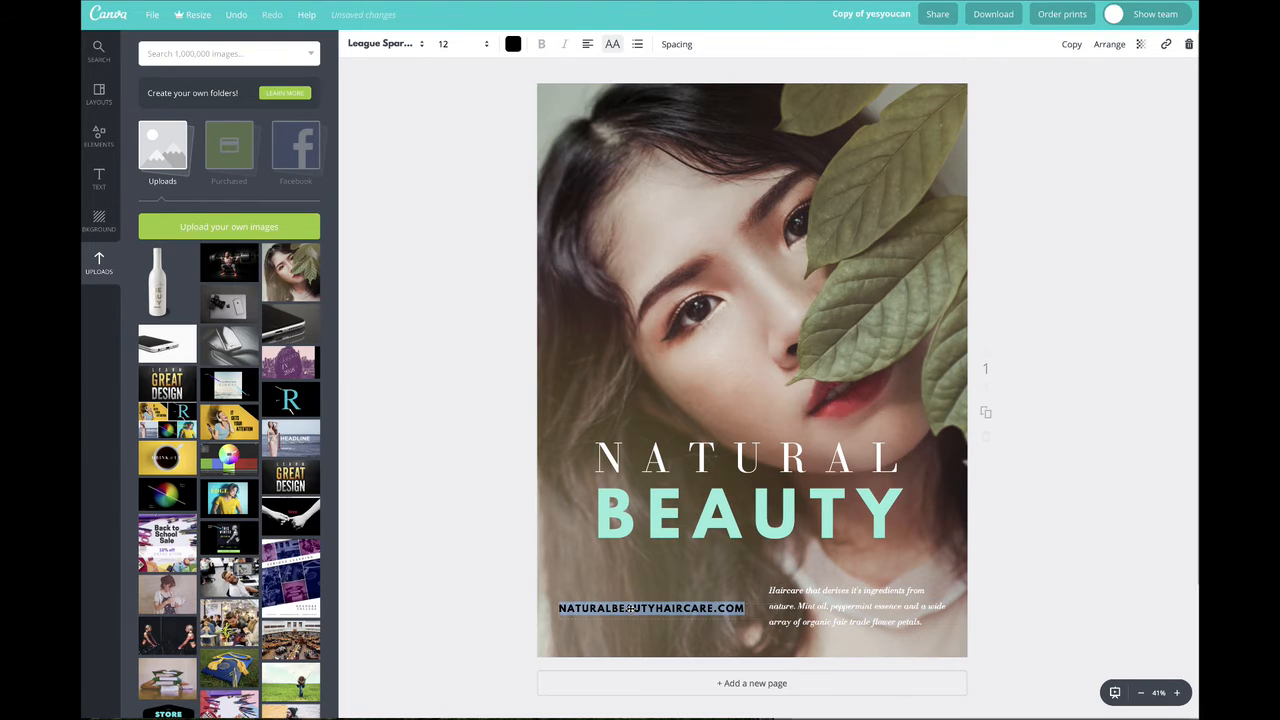
{"action": "left_click", "coordinate": [513, 44]}
{"action": "left_click", "coordinate": [619, 211]}
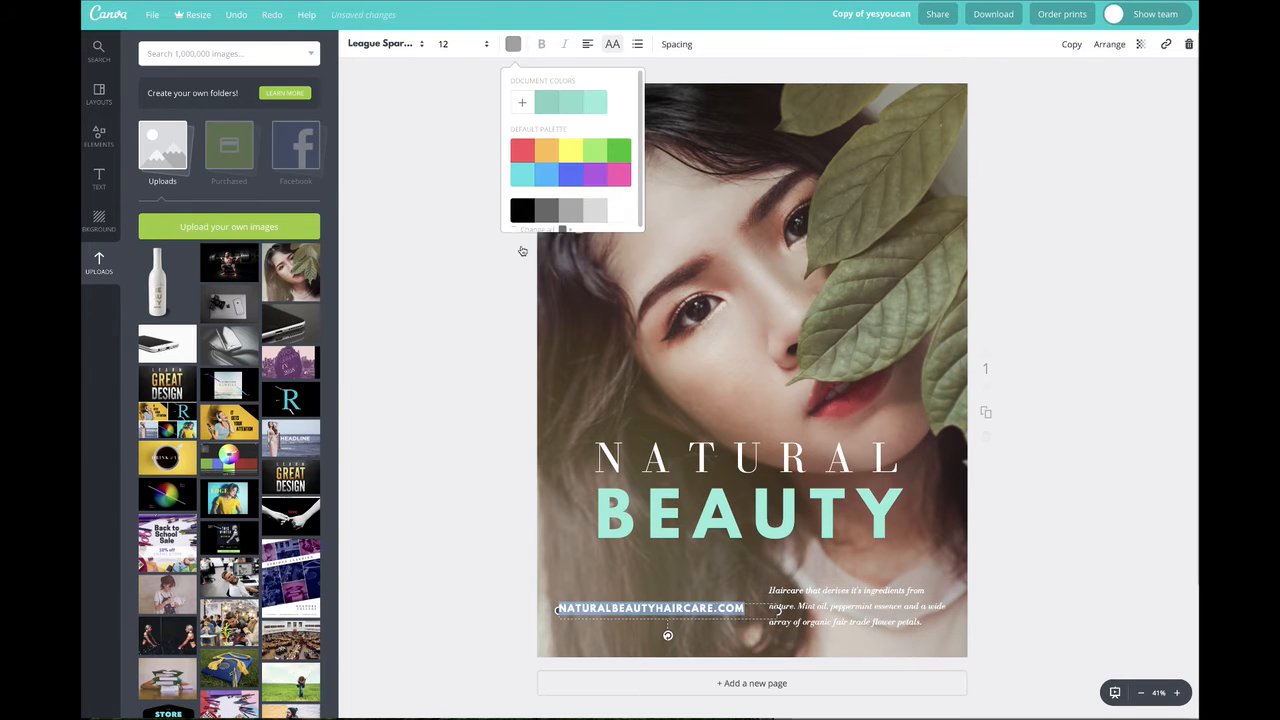
Step: Turn the background photo black and white by setting its saturation to -100
{"action": "left_click", "coordinate": [676, 238]}
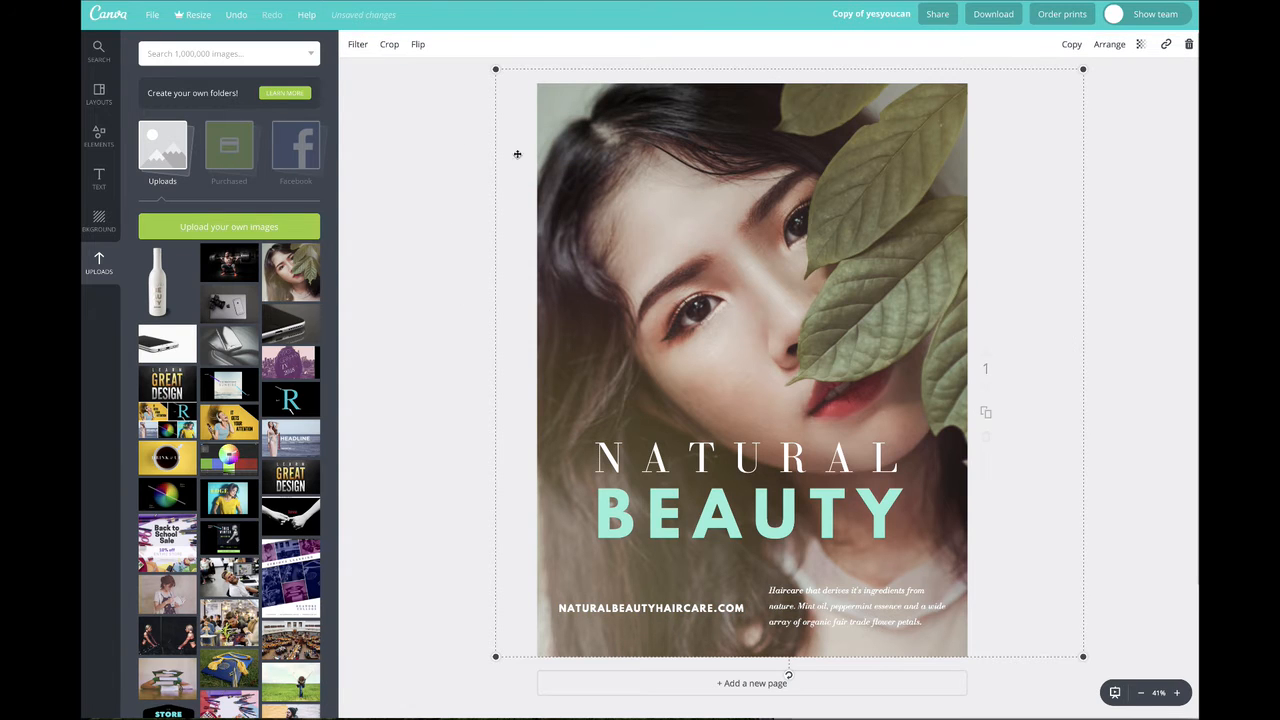
{"action": "left_click", "coordinate": [358, 45]}
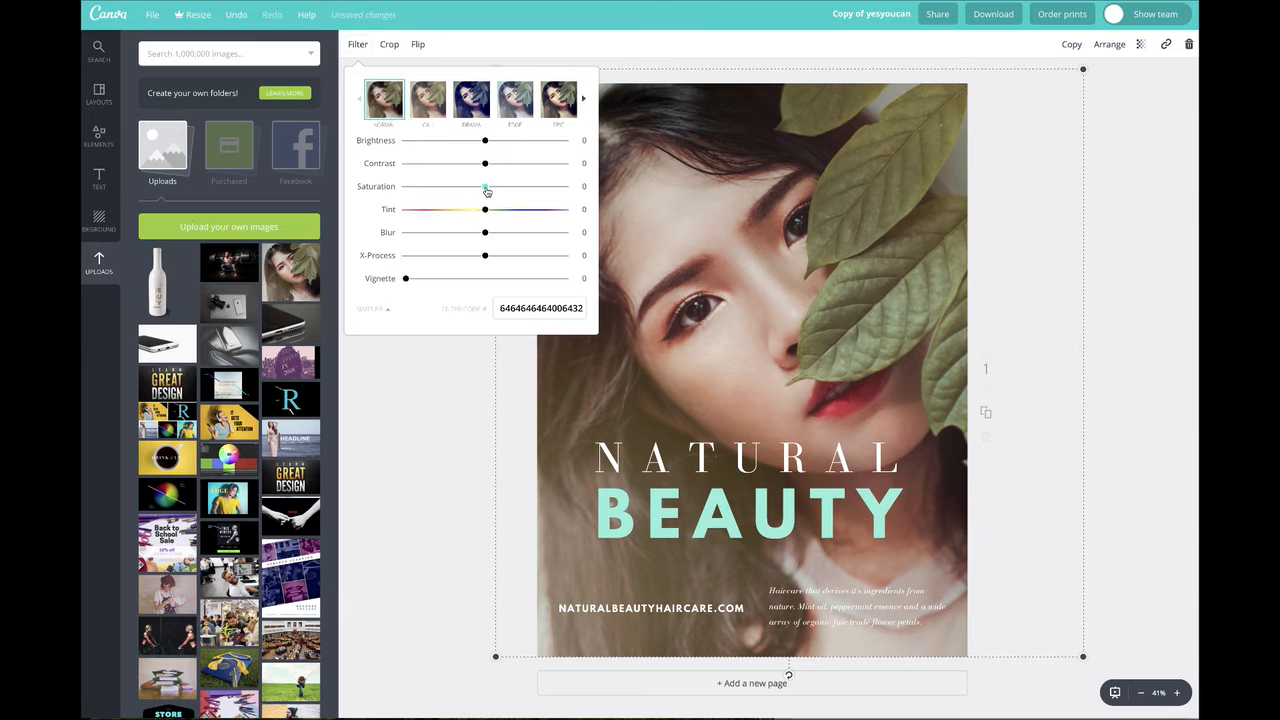
{"action": "left_click_drag", "start_coordinate": [487, 190], "coordinate": [388, 189]}
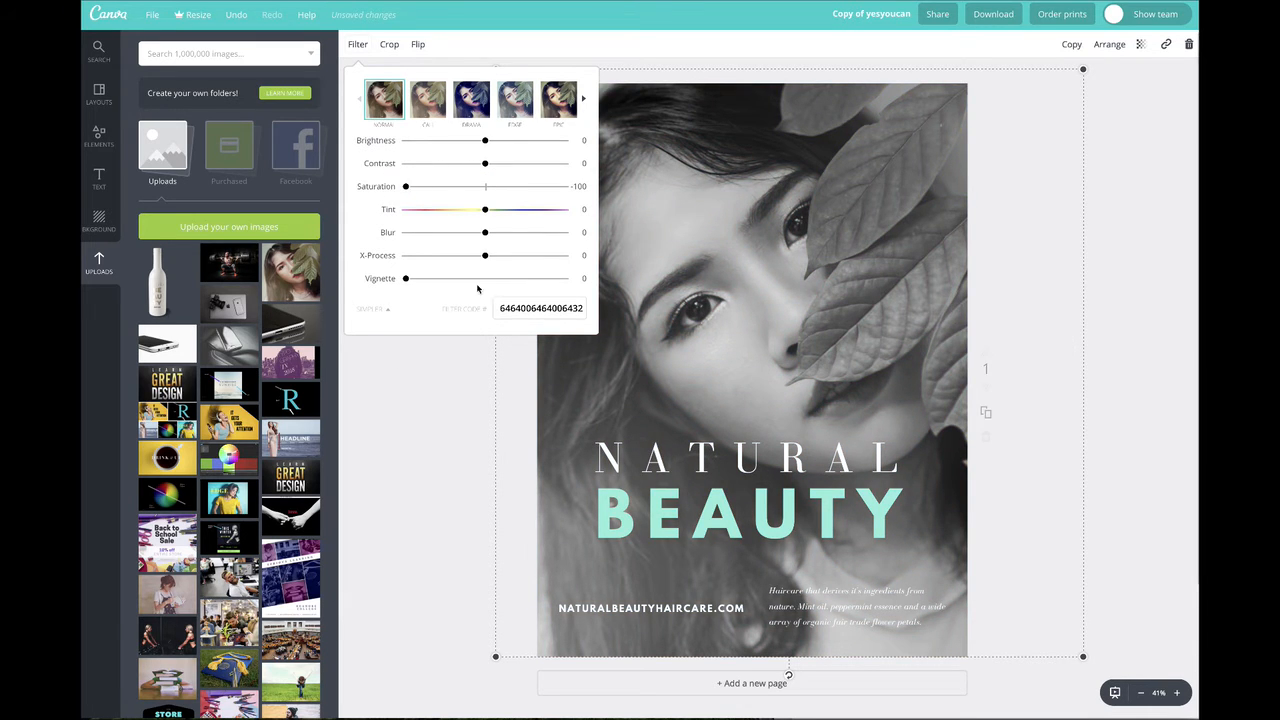
{"action": "left_click", "coordinate": [448, 462]}
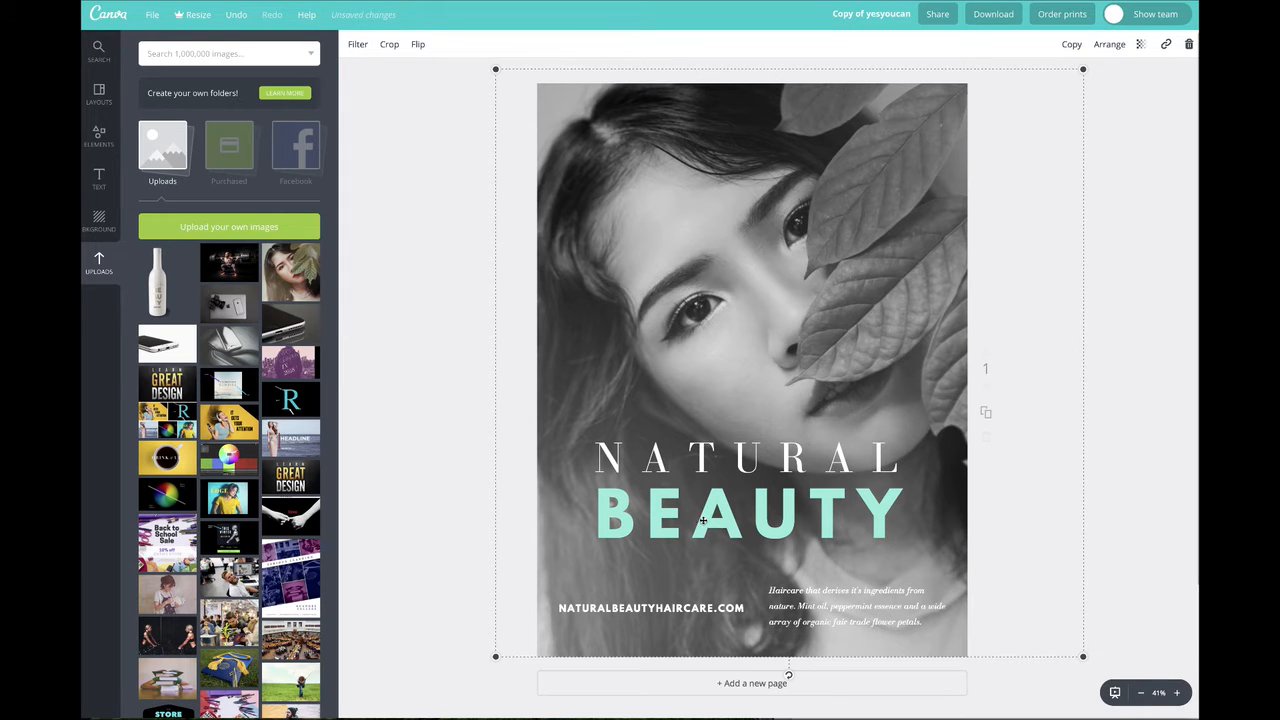
{"action": "left_click", "coordinate": [444, 250]}
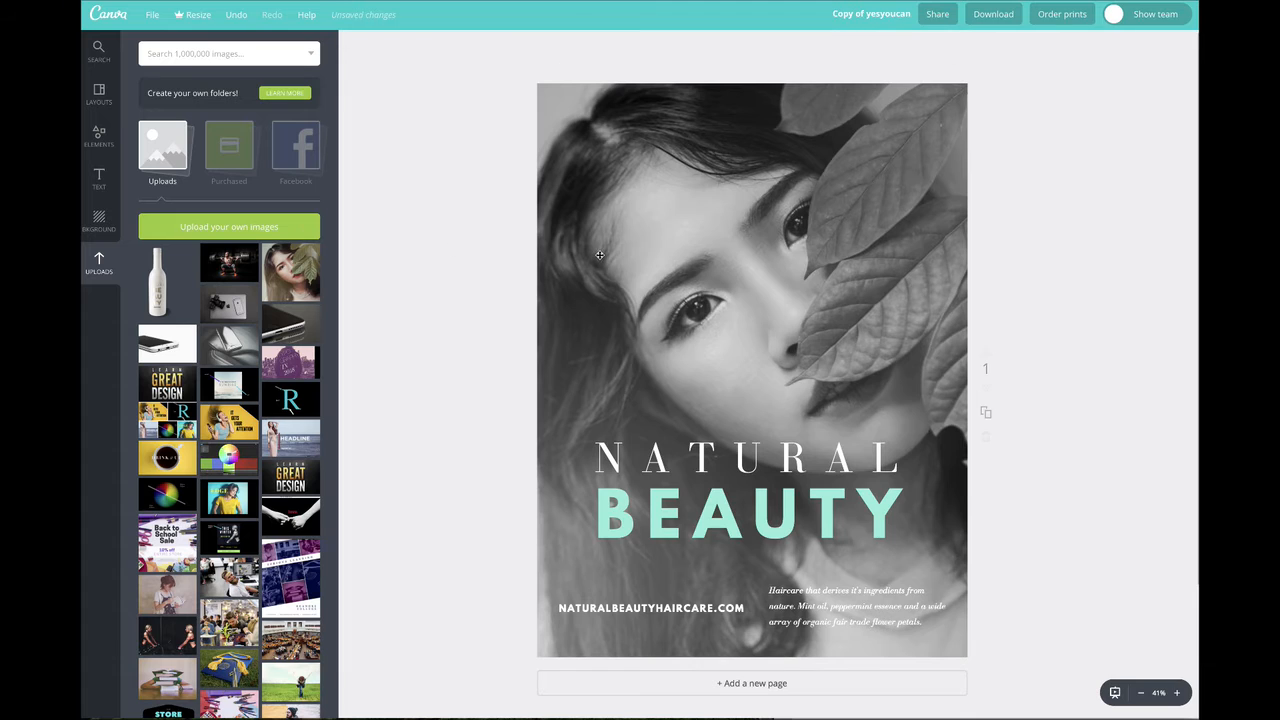
Step: Give the background photo a violet cast by setting its tint to +65, keeping saturation at -100
{"action": "left_click", "coordinate": [681, 295]}
{"action": "left_click", "coordinate": [360, 46]}
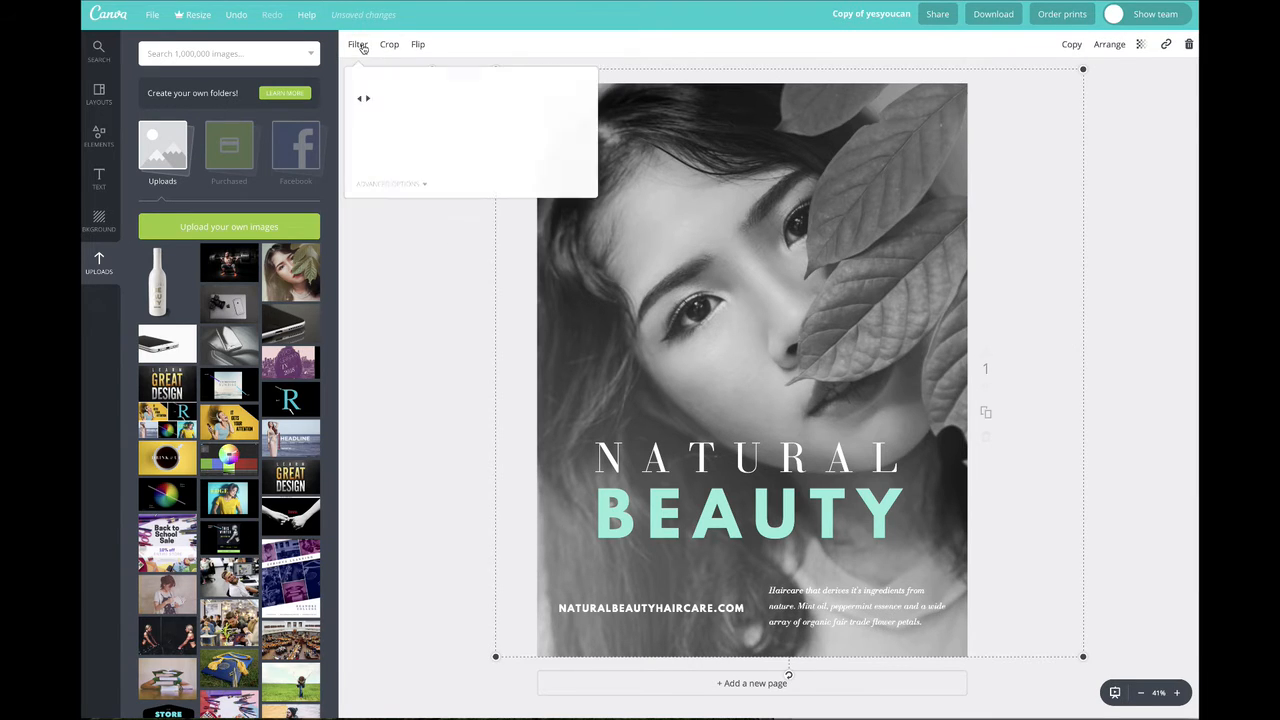
{"action": "left_click", "coordinate": [387, 185]}
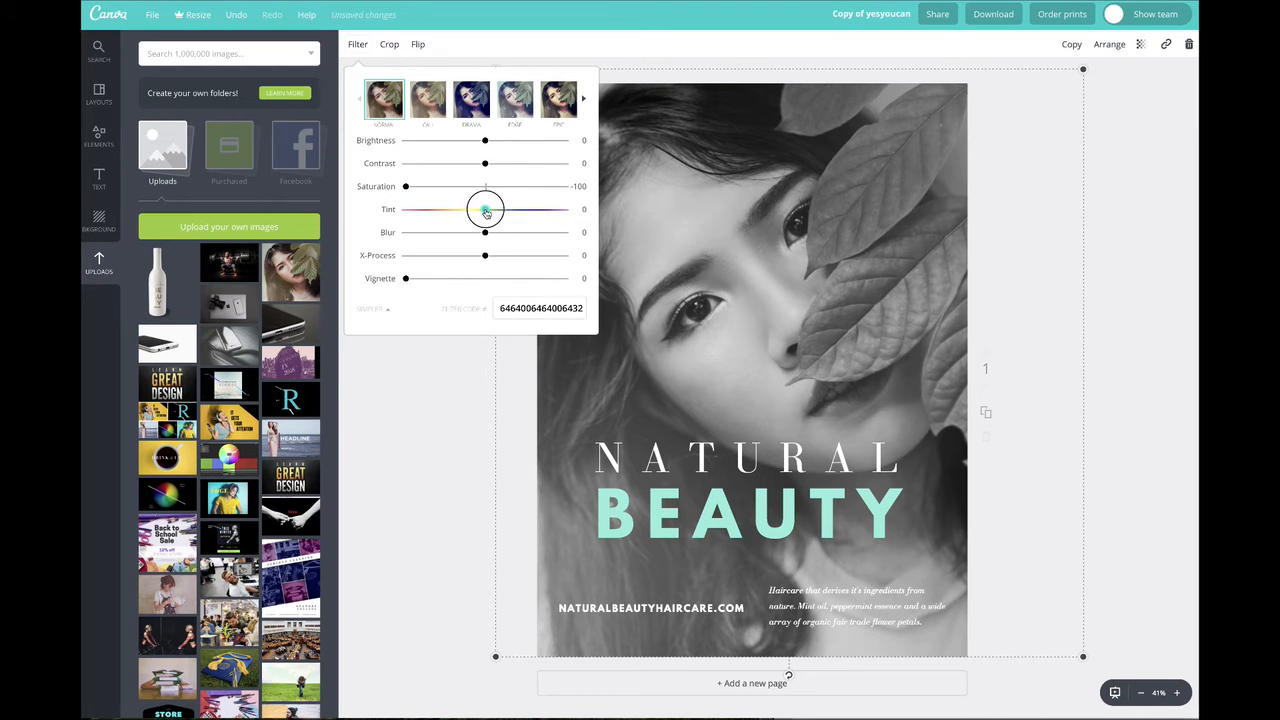
{"action": "left_click_drag", "start_coordinate": [485, 212], "coordinate": [538, 214]}
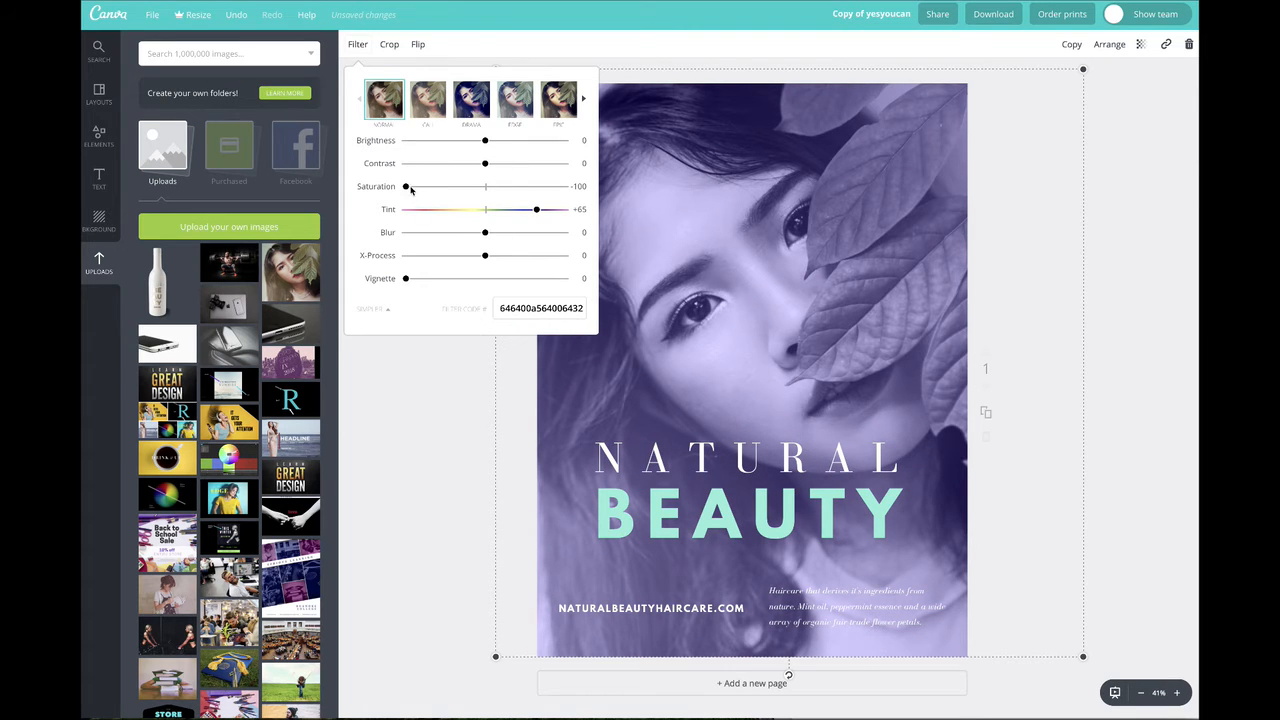
{"action": "mouse_move", "coordinate": [406, 189]}
{"action": "left_mouse_down"}
{"action": "mouse_move", "coordinate": [481, 188]}
{"action": "mouse_move", "coordinate": [405, 186]}
{"action": "left_mouse_up"}
Step: Fine-tune the background photo's filter with contrast -60, brightness -15, X-Process +10 and blur -23
{"action": "left_click_drag", "start_coordinate": [485, 163], "coordinate": [438, 168]}
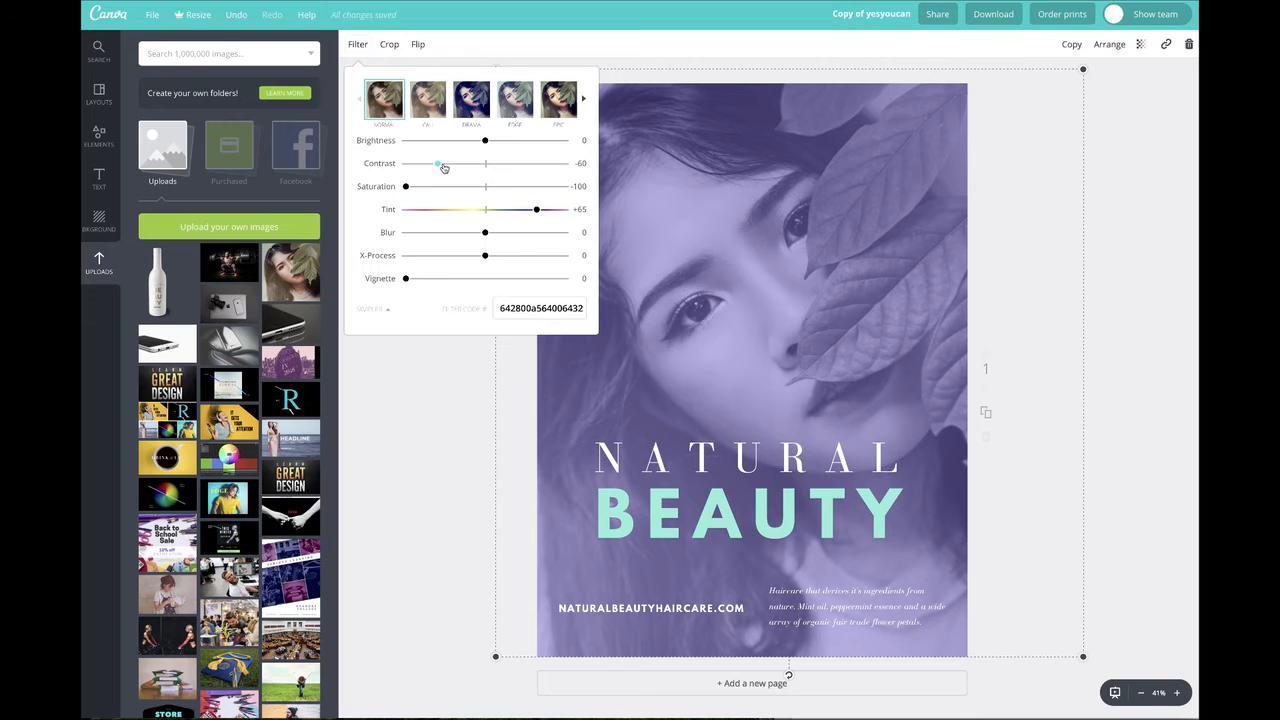
{"action": "mouse_move", "coordinate": [486, 143]}
{"action": "left_mouse_down"}
{"action": "mouse_move", "coordinate": [504, 141]}
{"action": "mouse_move", "coordinate": [466, 141]}
{"action": "left_mouse_up"}
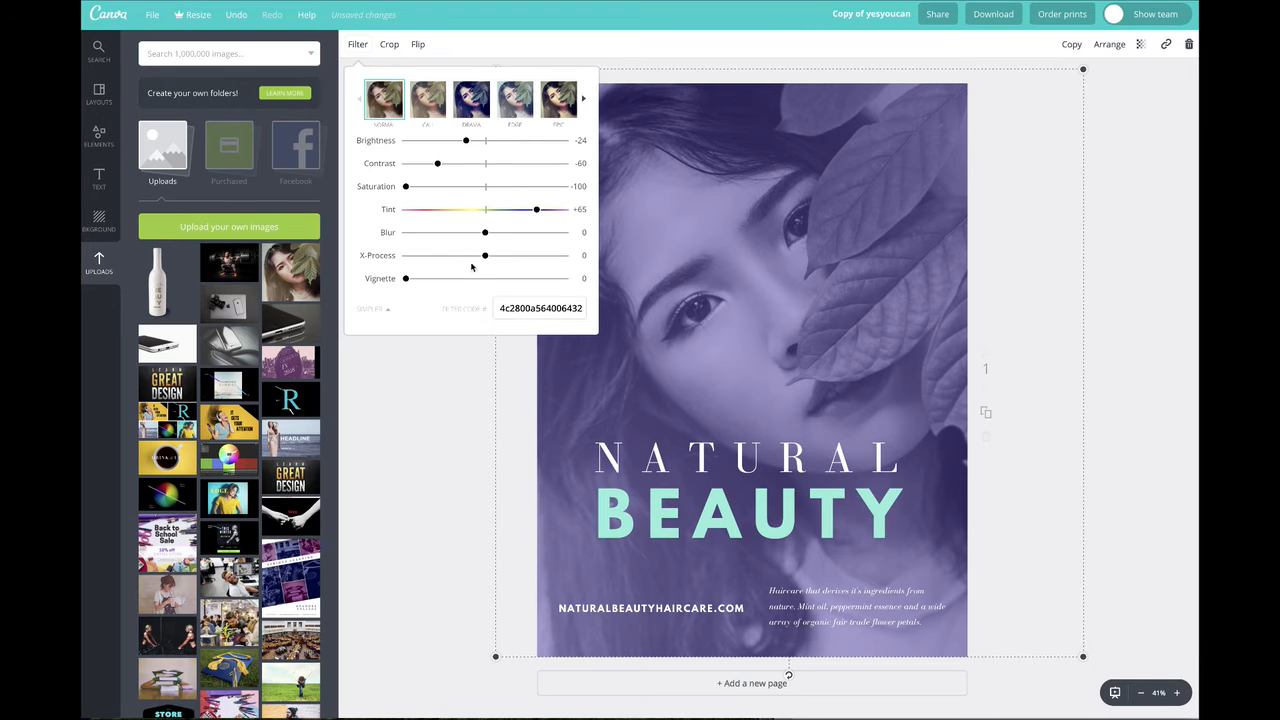
{"action": "mouse_move", "coordinate": [485, 257]}
{"action": "left_mouse_down"}
{"action": "mouse_move", "coordinate": [537, 256]}
{"action": "mouse_move", "coordinate": [407, 256]}
{"action": "mouse_move", "coordinate": [526, 254]}
{"action": "mouse_move", "coordinate": [493, 255]}
{"action": "mouse_move", "coordinate": [495, 234]}
{"action": "left_mouse_up"}
{"action": "mouse_move", "coordinate": [483, 235]}
{"action": "left_mouse_down"}
{"action": "mouse_move", "coordinate": [383, 233]}
{"action": "mouse_move", "coordinate": [468, 234]}
{"action": "left_mouse_up"}
{"action": "left_click_drag", "start_coordinate": [468, 143], "coordinate": [473, 144]}
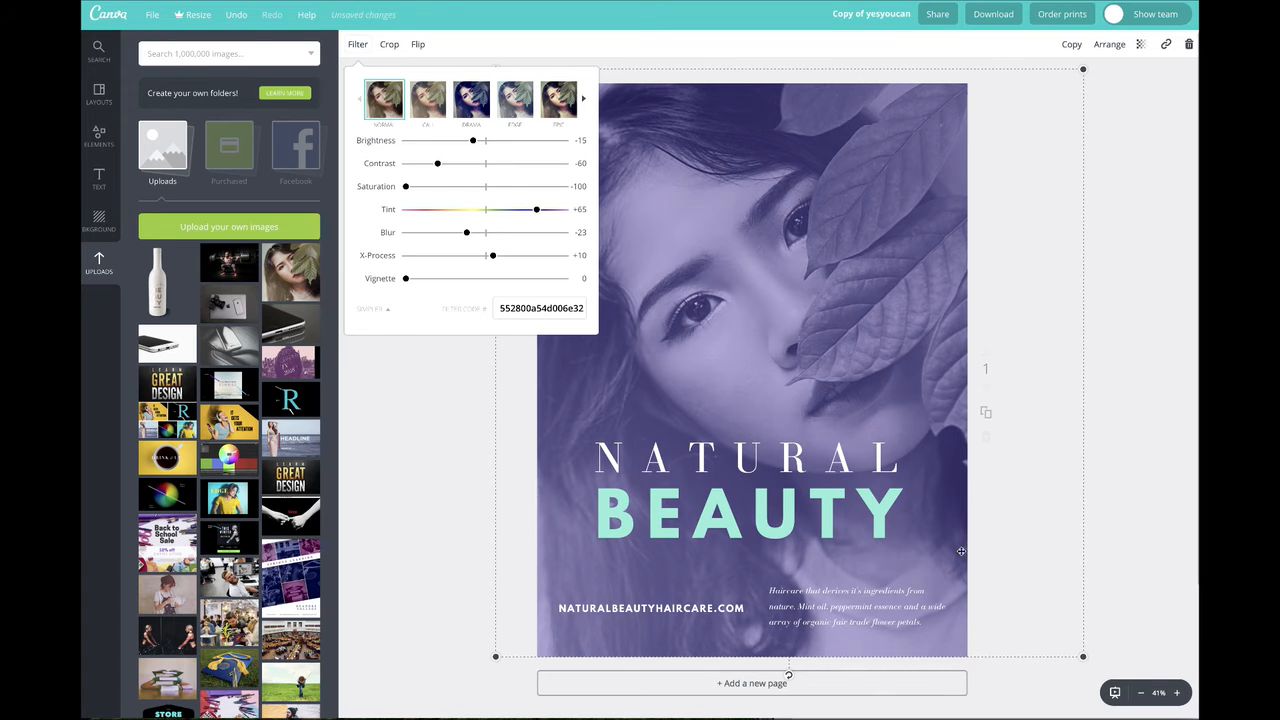
Step: Add a vignette to the background portrait photo and close its filter settings
{"action": "left_click_drag", "start_coordinate": [405, 279], "coordinate": [483, 266]}
{"action": "left_click", "coordinate": [428, 355]}
{"action": "left_click", "coordinate": [423, 300]}
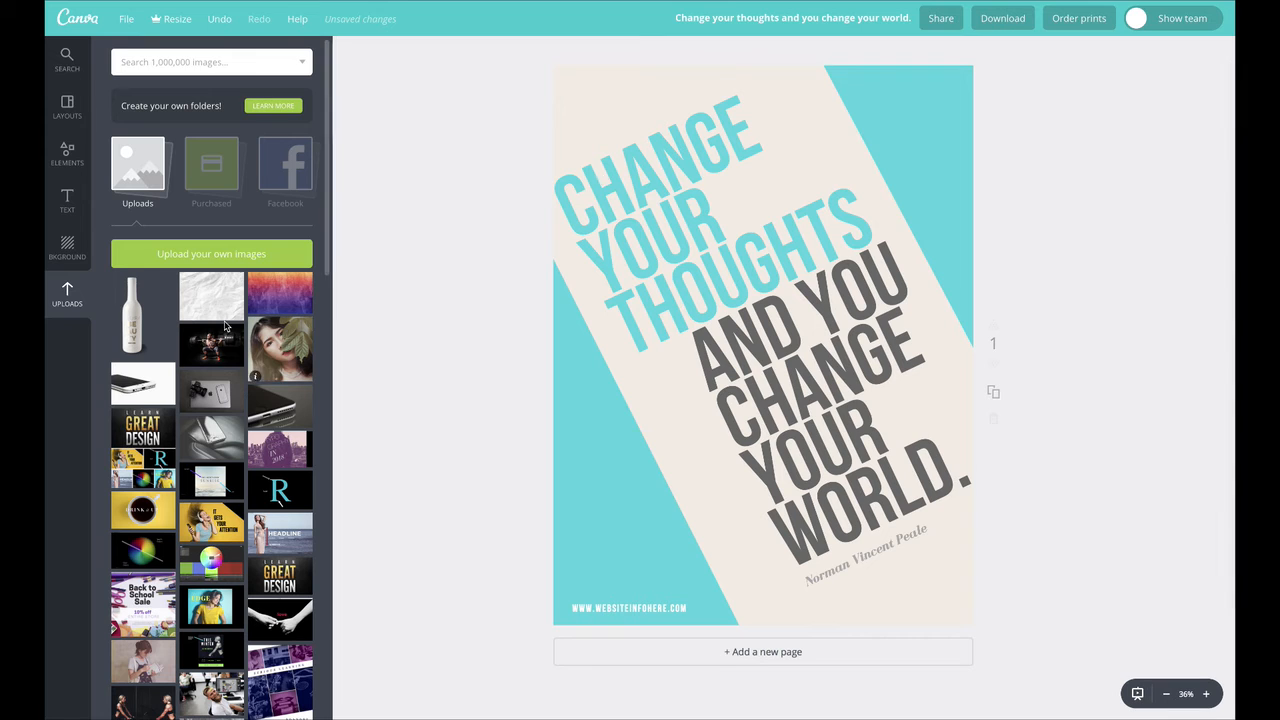
Step: Place the uploaded crumpled-paper image on the quote poster, rotate it to portrait orientation and enlarge it to cover the whole page
{"action": "left_click_drag", "start_coordinate": [215, 305], "coordinate": [786, 375]}
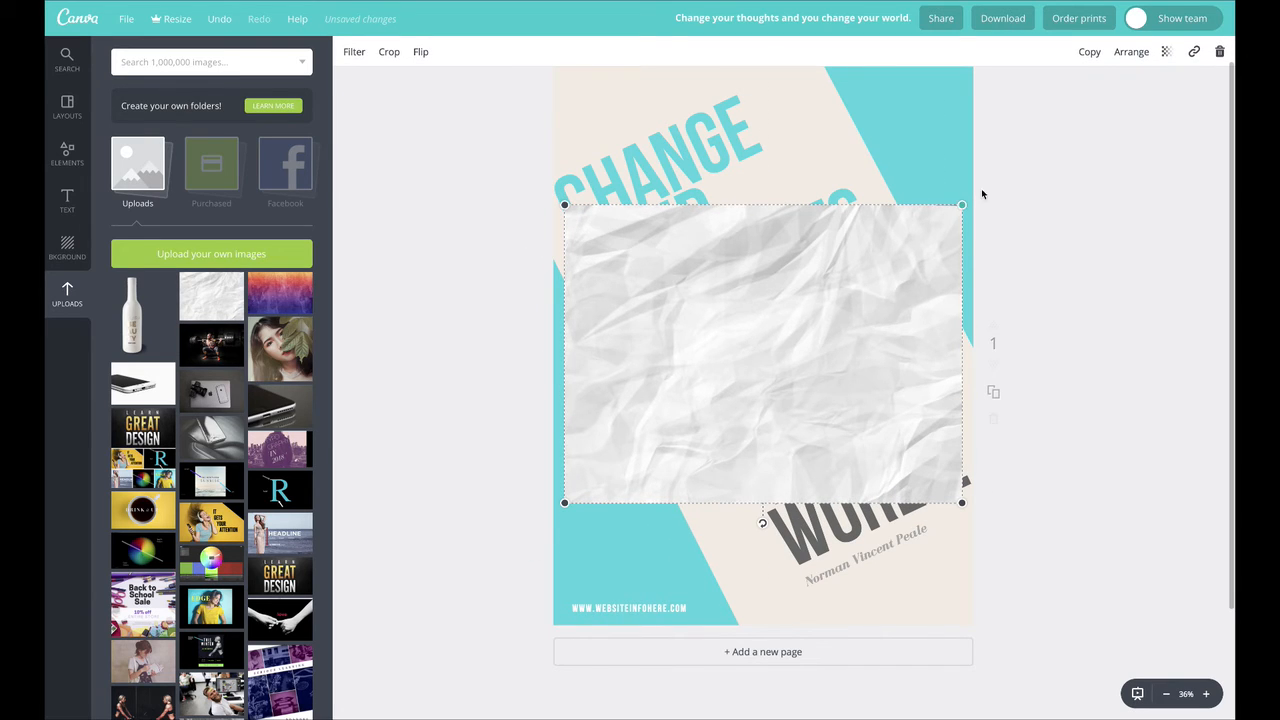
{"action": "left_click_drag", "start_coordinate": [763, 528], "coordinate": [597, 349]}
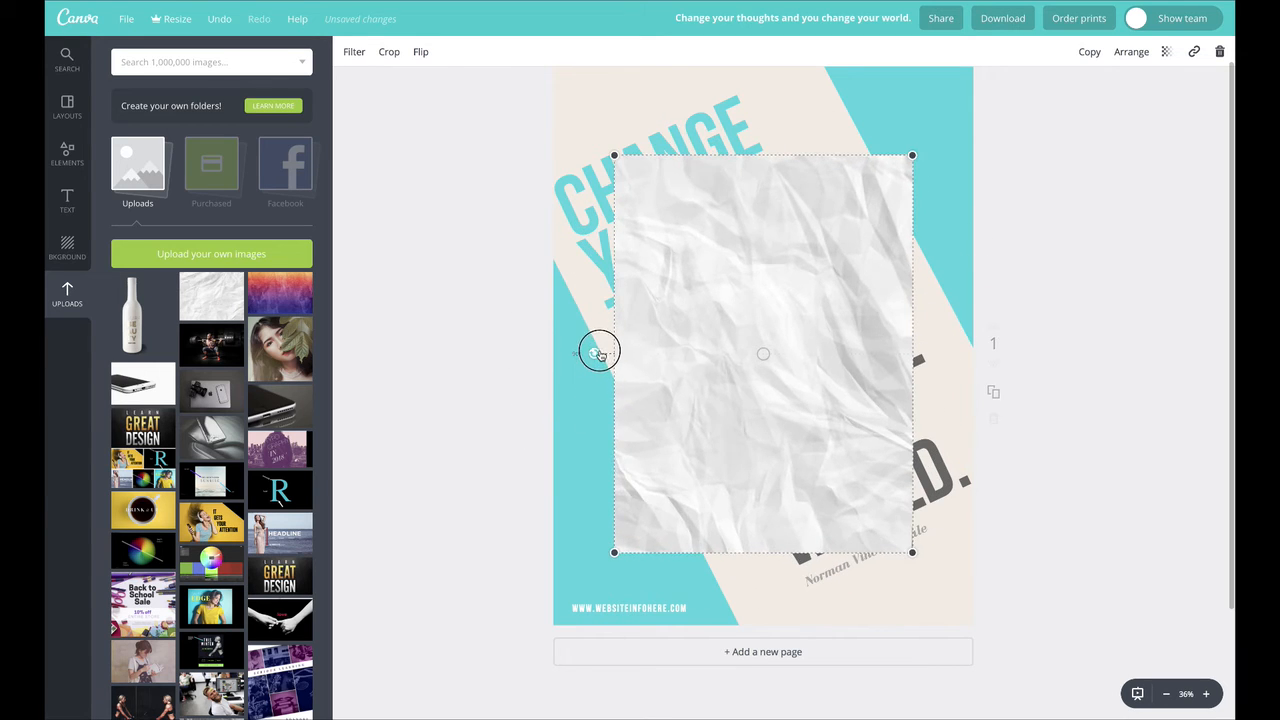
{"action": "left_click_drag", "start_coordinate": [783, 349], "coordinate": [725, 265]}
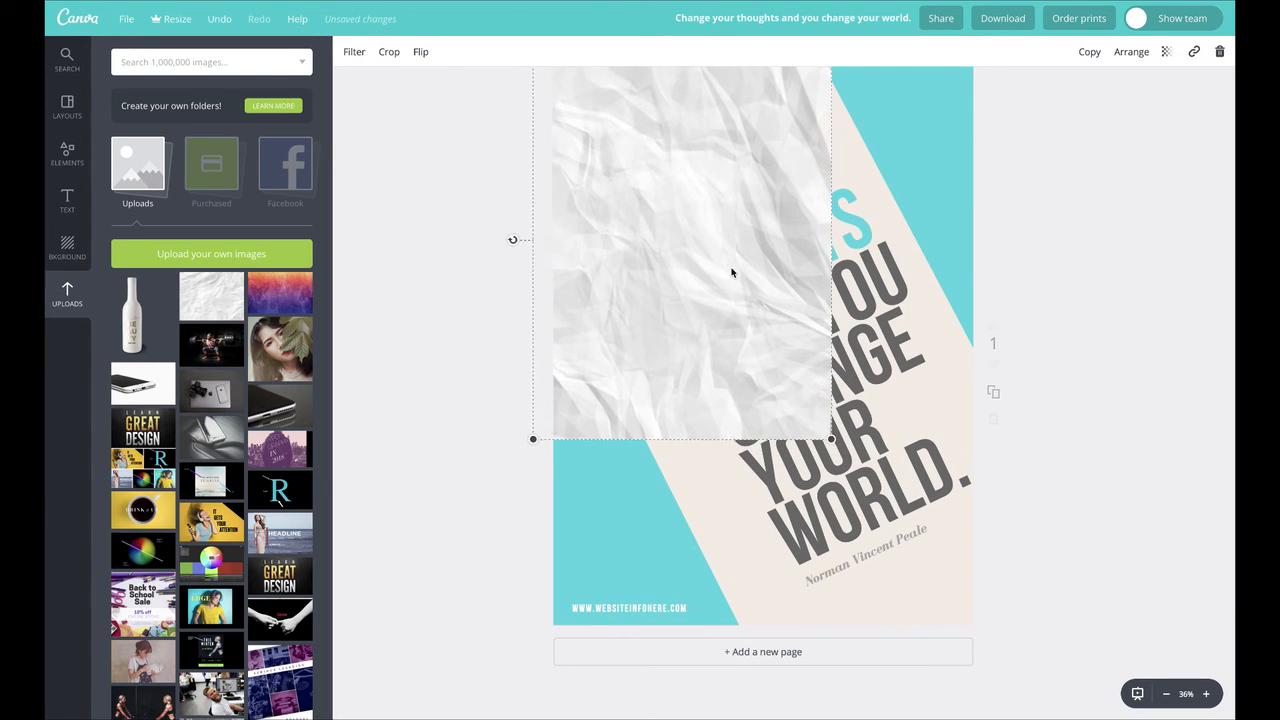
{"action": "left_click_drag", "start_coordinate": [837, 437], "coordinate": [1011, 651]}
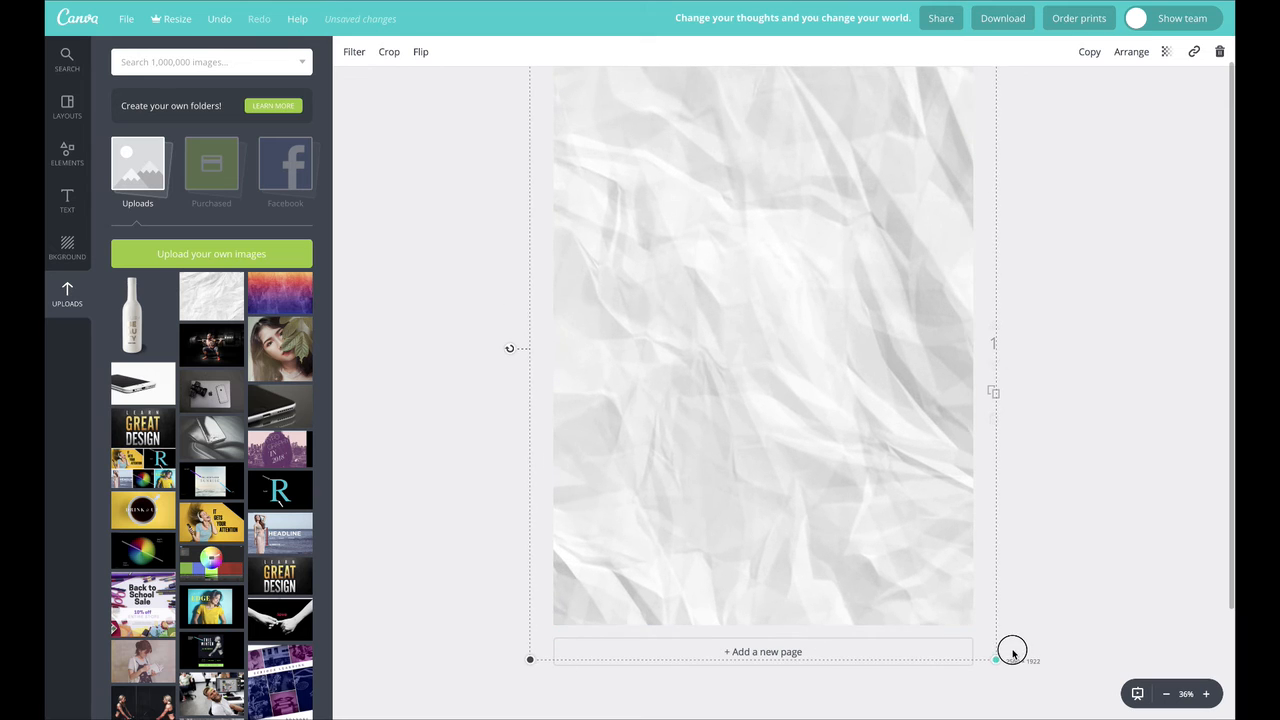
Step: Set the paper texture's transparency to 34 so the poster design shows through
{"action": "left_click", "coordinate": [1166, 52]}
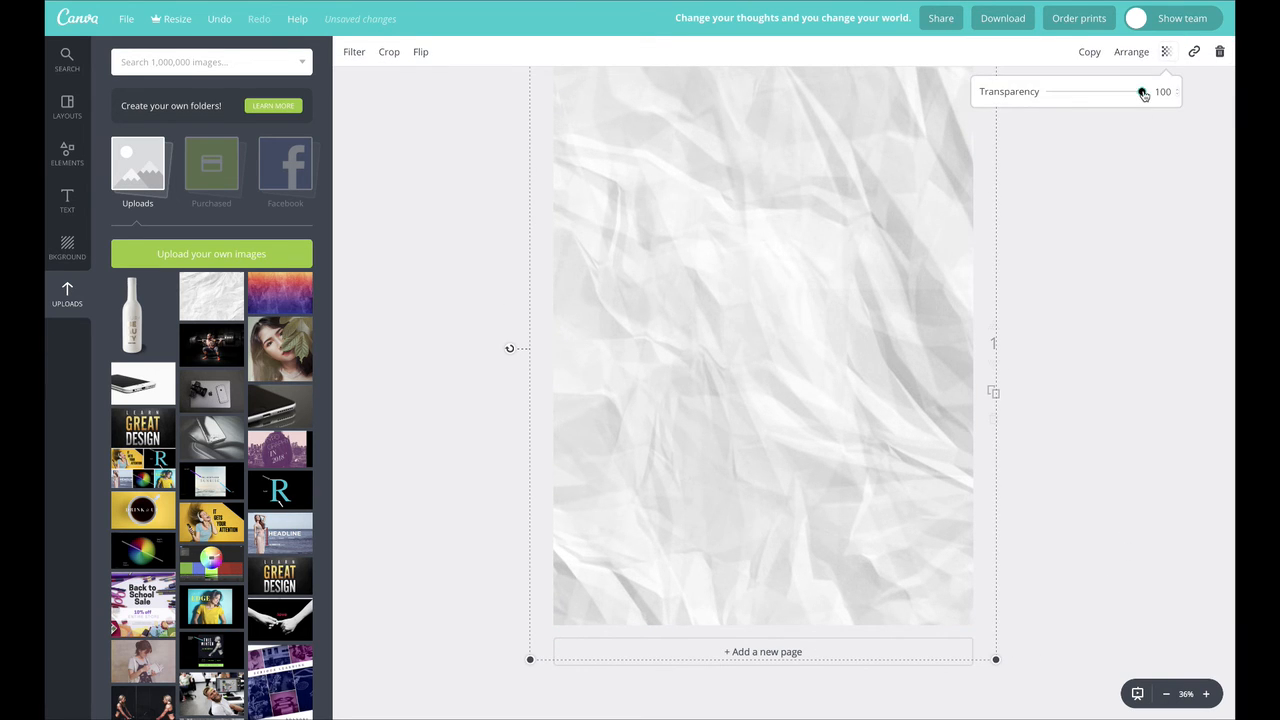
{"action": "left_click_drag", "start_coordinate": [1143, 94], "coordinate": [1082, 101]}
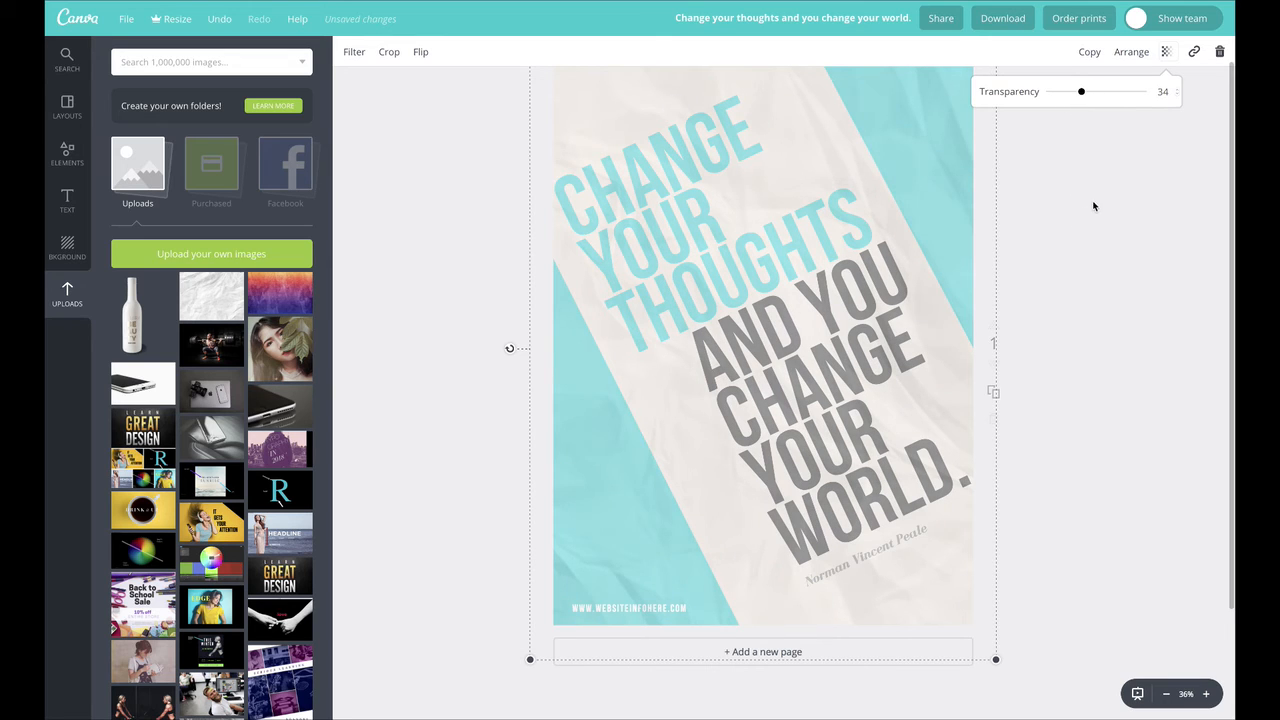
{"action": "left_click", "coordinate": [1094, 205]}
Step: Adjust the paper texture's filter to contrast -15, blur -61, vignette +100 and brightness -6
{"action": "left_click", "coordinate": [354, 52]}
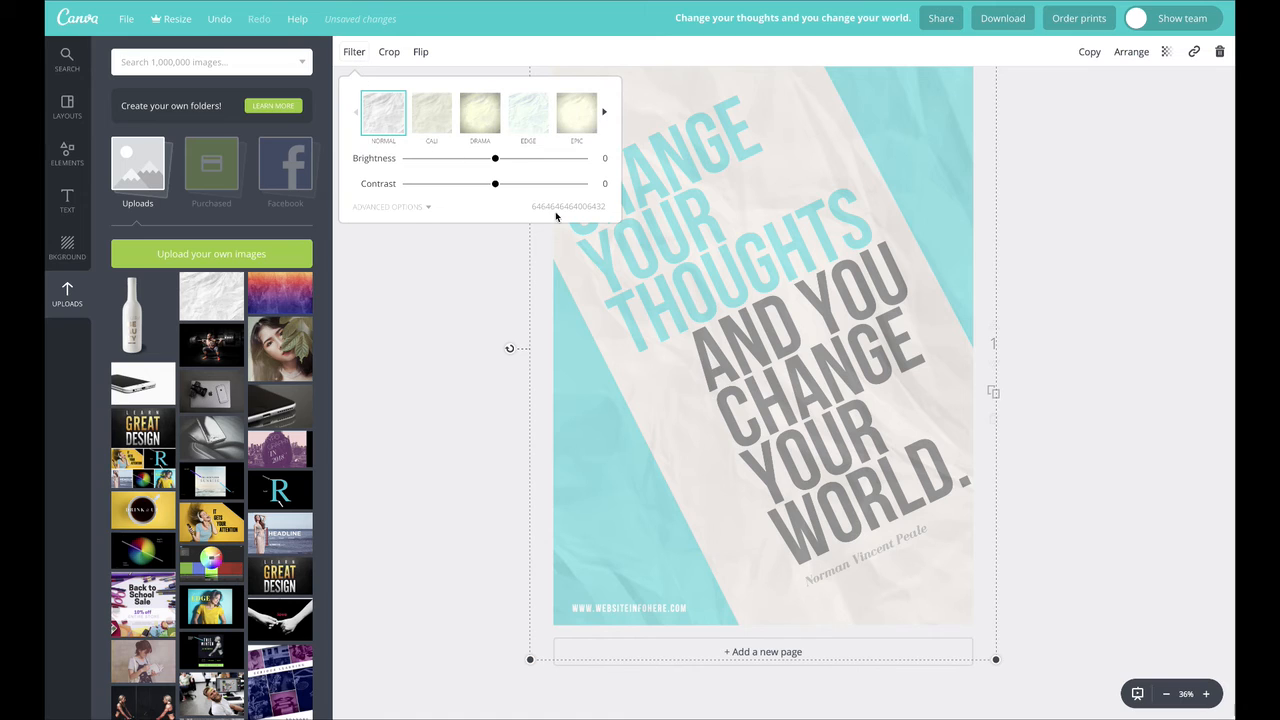
{"action": "left_click", "coordinate": [398, 209]}
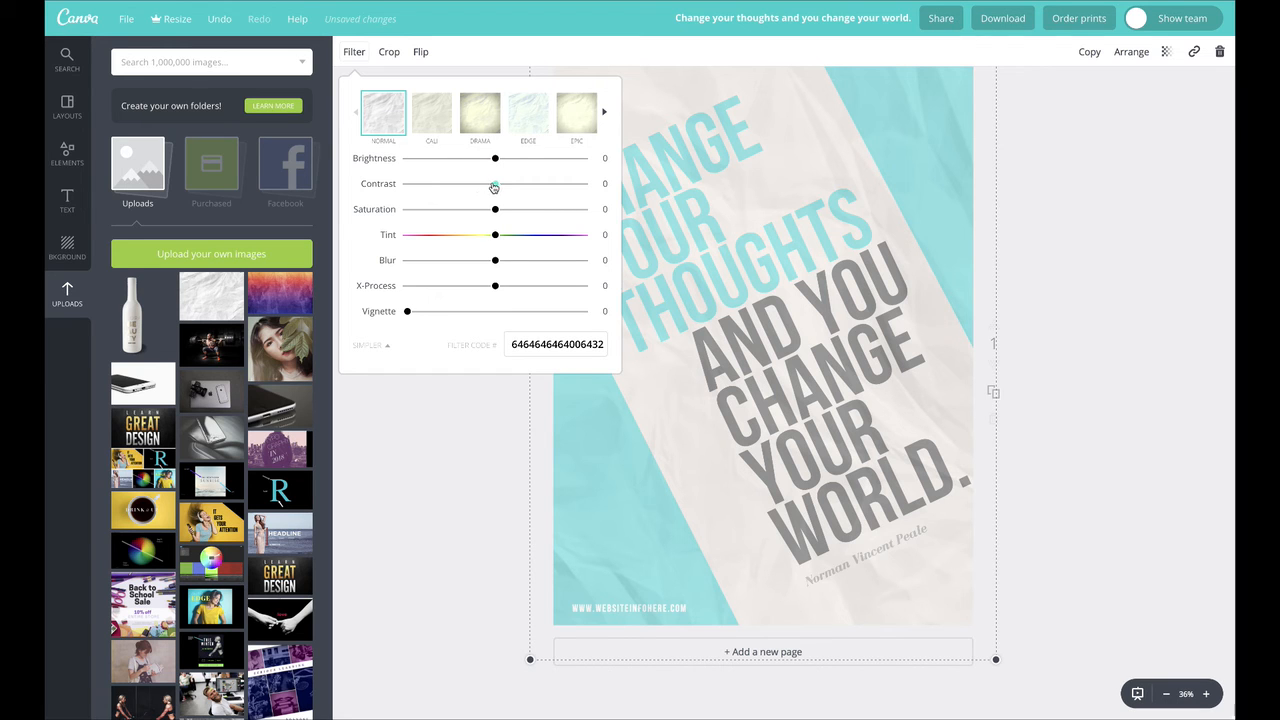
{"action": "left_click_drag", "start_coordinate": [497, 188], "coordinate": [578, 209]}
{"action": "left_click_drag", "start_coordinate": [451, 197], "coordinate": [494, 204]}
{"action": "left_click", "coordinate": [495, 239]}
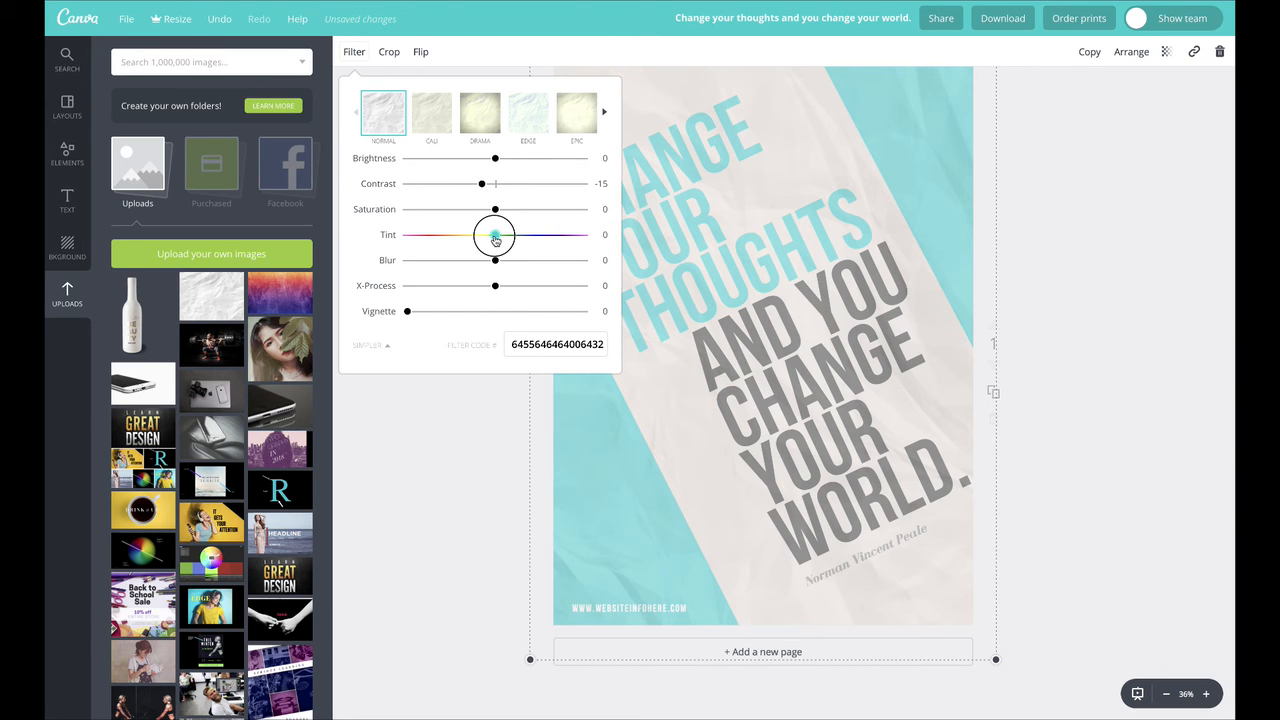
{"action": "left_click_drag", "start_coordinate": [503, 236], "coordinate": [495, 286]}
{"action": "left_click_drag", "start_coordinate": [407, 310], "coordinate": [593, 310]}
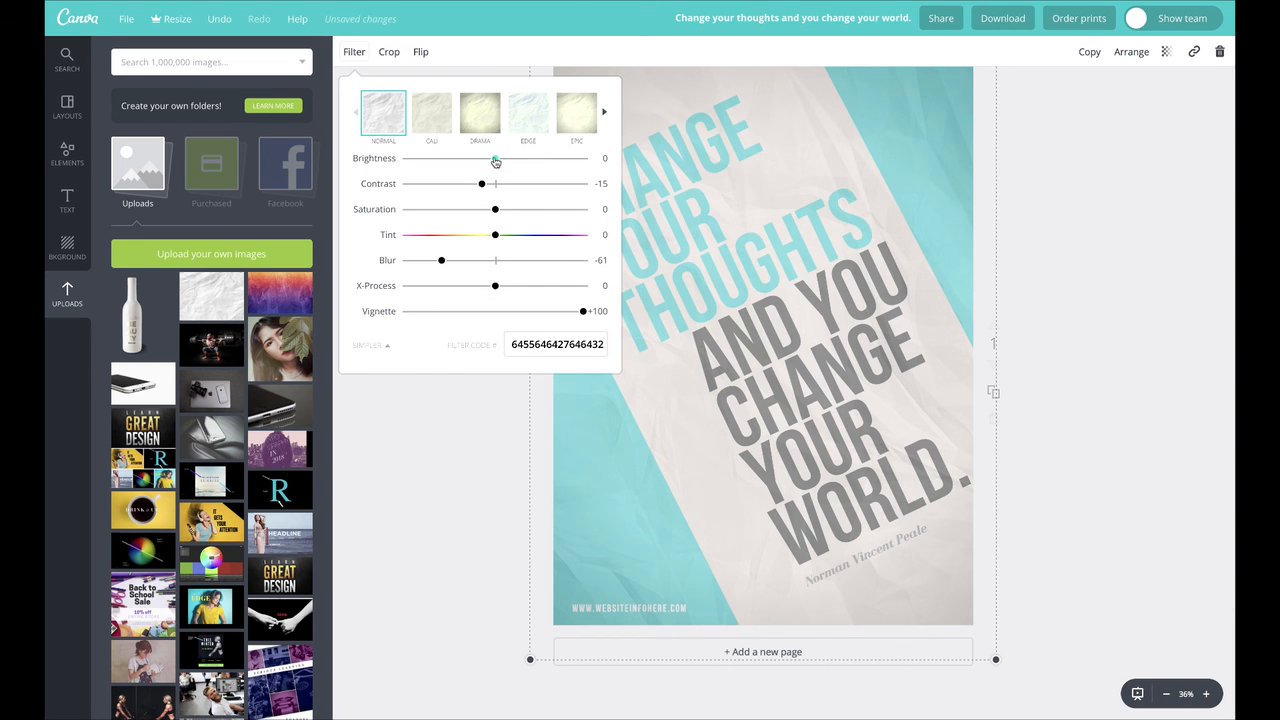
{"action": "mouse_move", "coordinate": [496, 161]}
{"action": "left_mouse_down"}
{"action": "mouse_move", "coordinate": [523, 151]}
{"action": "mouse_move", "coordinate": [471, 151]}
{"action": "mouse_move", "coordinate": [492, 158]}
{"action": "left_mouse_up"}
{"action": "left_click", "coordinate": [352, 51]}
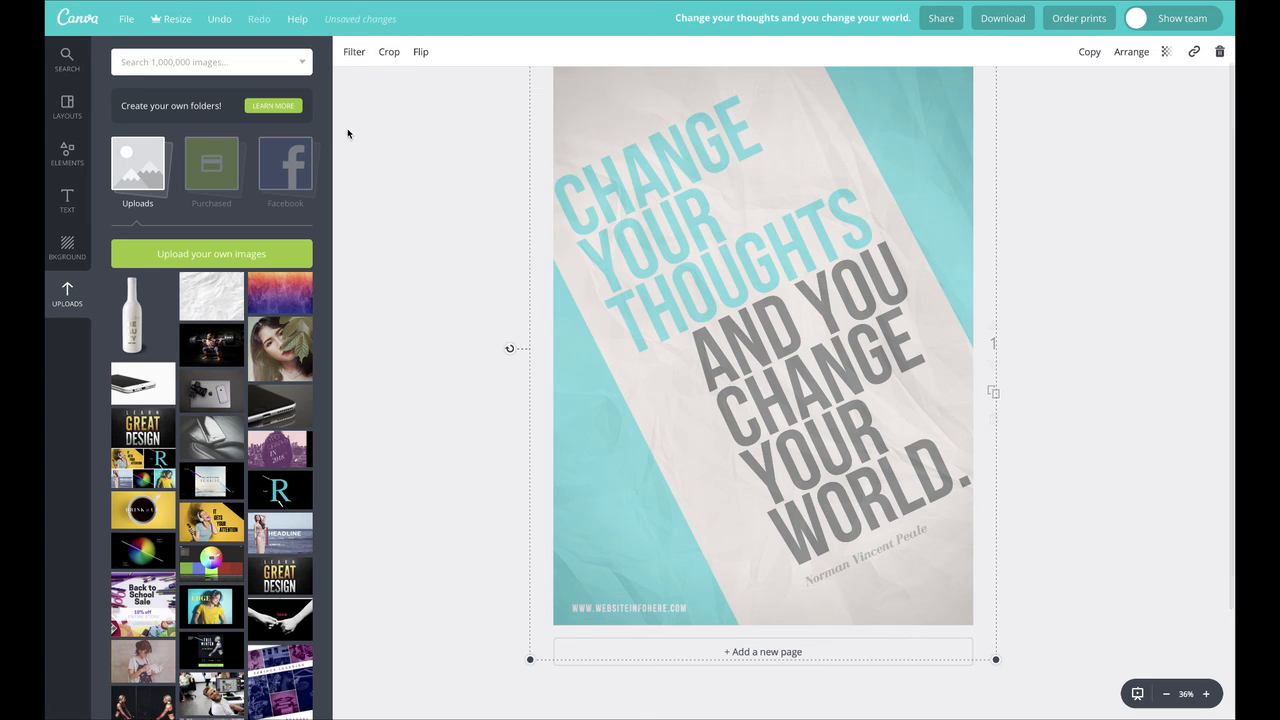
{"action": "left_click", "coordinate": [447, 158]}
Step: Lower the paper texture's transparency value slightly to soften the overlay
{"action": "left_click", "coordinate": [895, 282]}
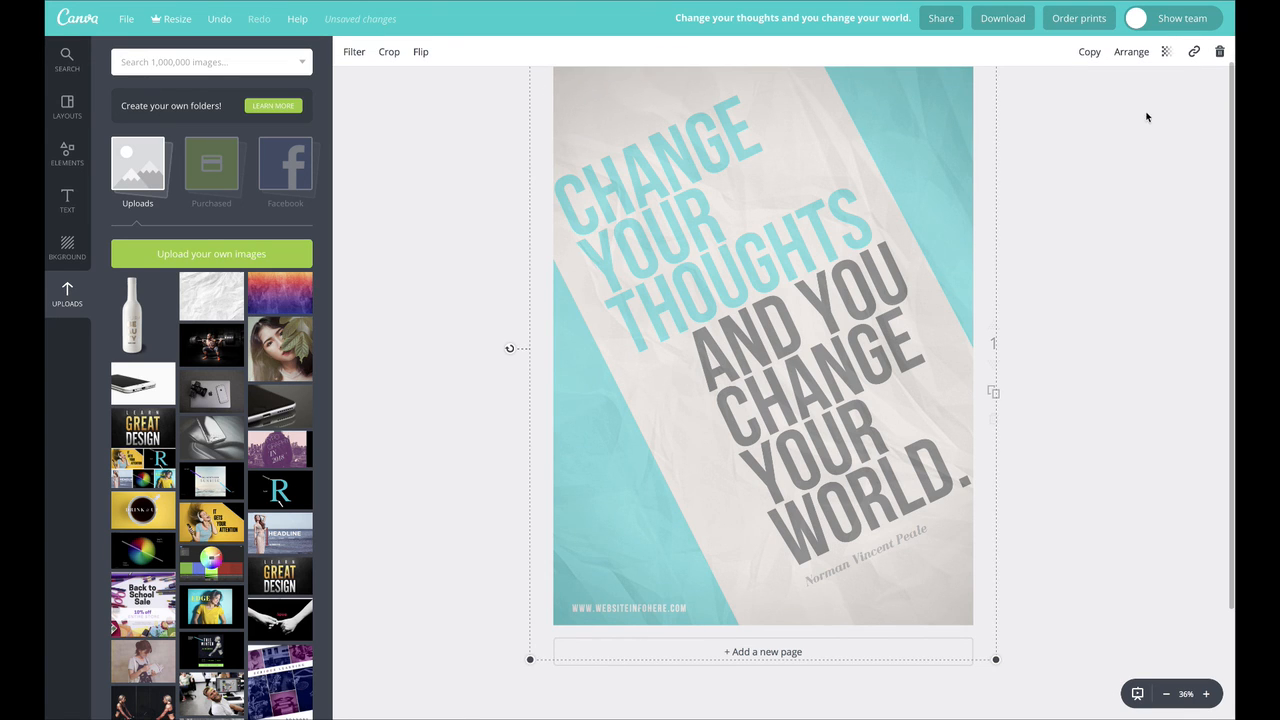
{"action": "left_click", "coordinate": [1166, 55]}
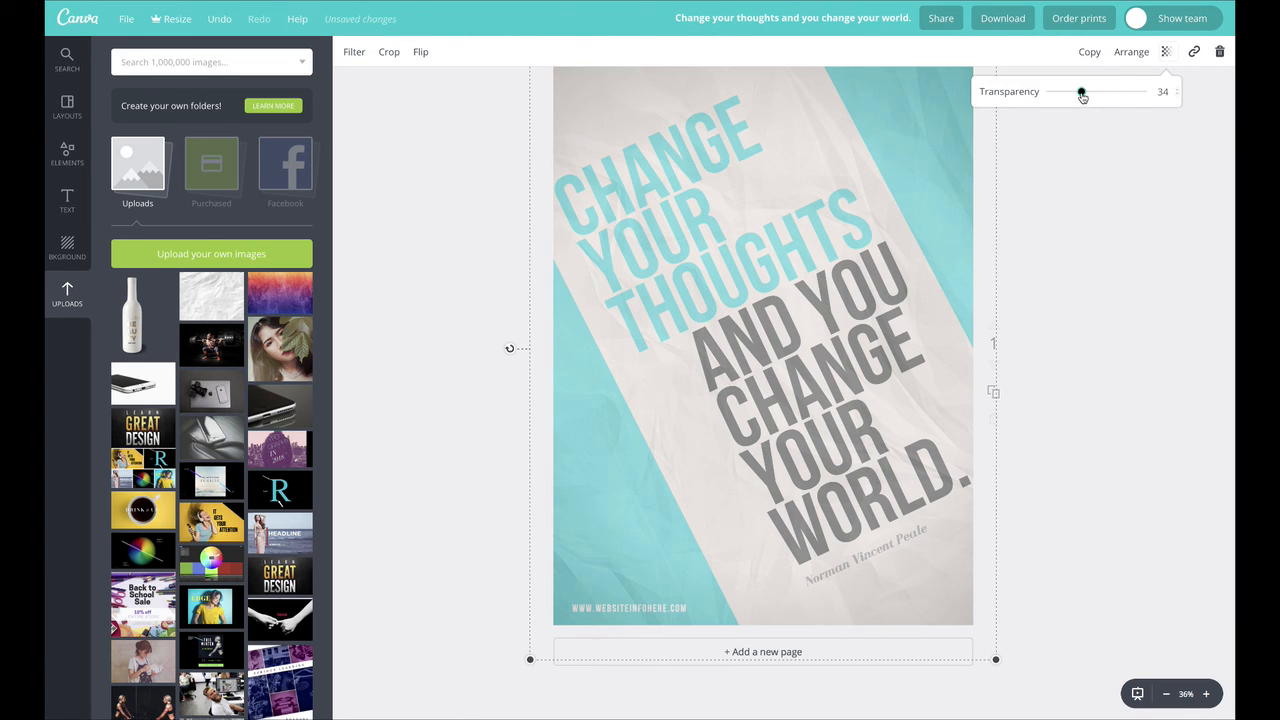
{"action": "mouse_move", "coordinate": [1082, 95]}
{"action": "left_mouse_down"}
{"action": "mouse_move", "coordinate": [1071, 92]}
{"action": "mouse_move", "coordinate": [1104, 97]}
{"action": "mouse_move", "coordinate": [1077, 95]}
{"action": "left_mouse_up"}
{"action": "left_click", "coordinate": [1119, 191]}
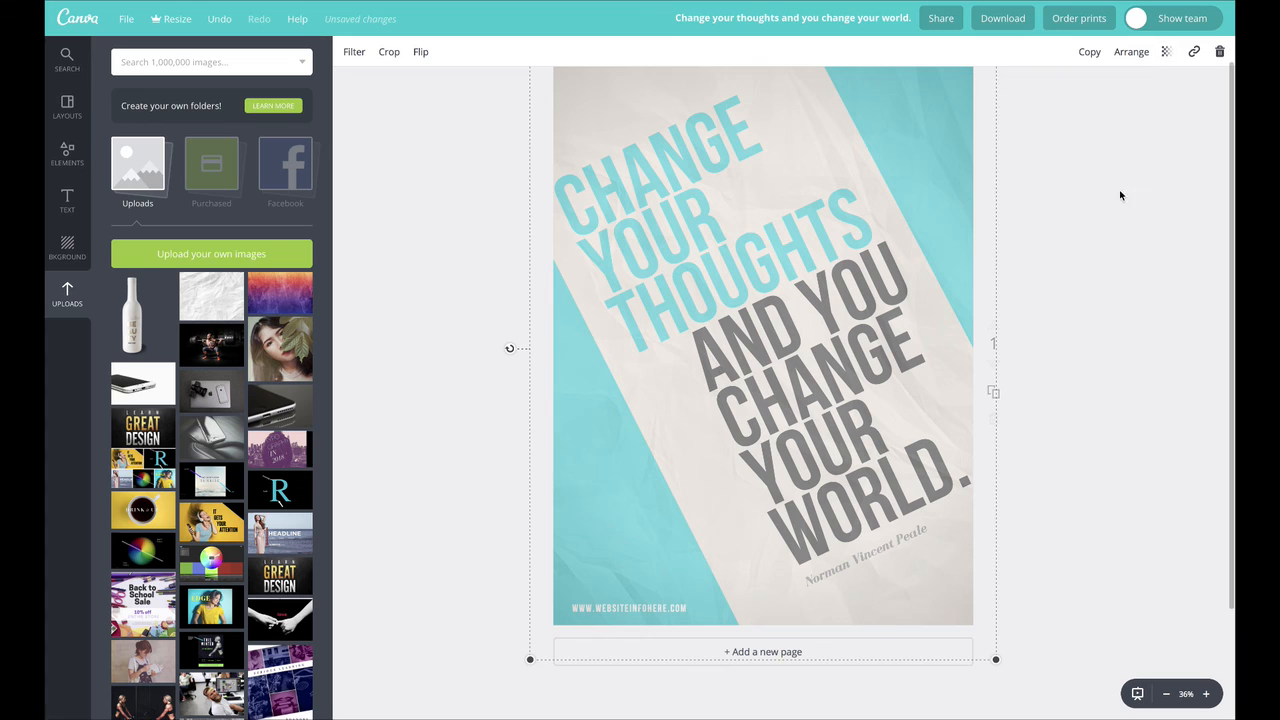
Step: Refine the paper texture's filter to contrast -7 and brightness -32, and deselect the image
{"action": "left_click", "coordinate": [648, 438]}
{"action": "left_click", "coordinate": [354, 51]}
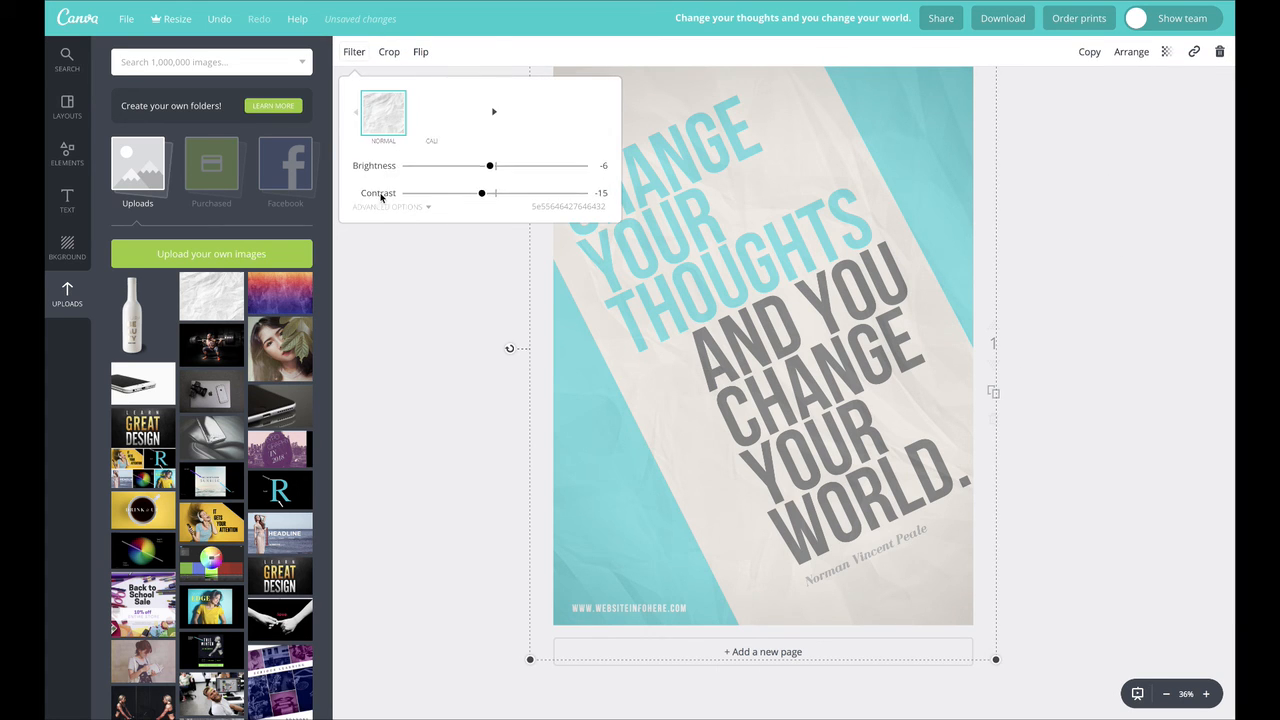
{"action": "left_click", "coordinate": [381, 203]}
{"action": "left_click", "coordinate": [479, 184]}
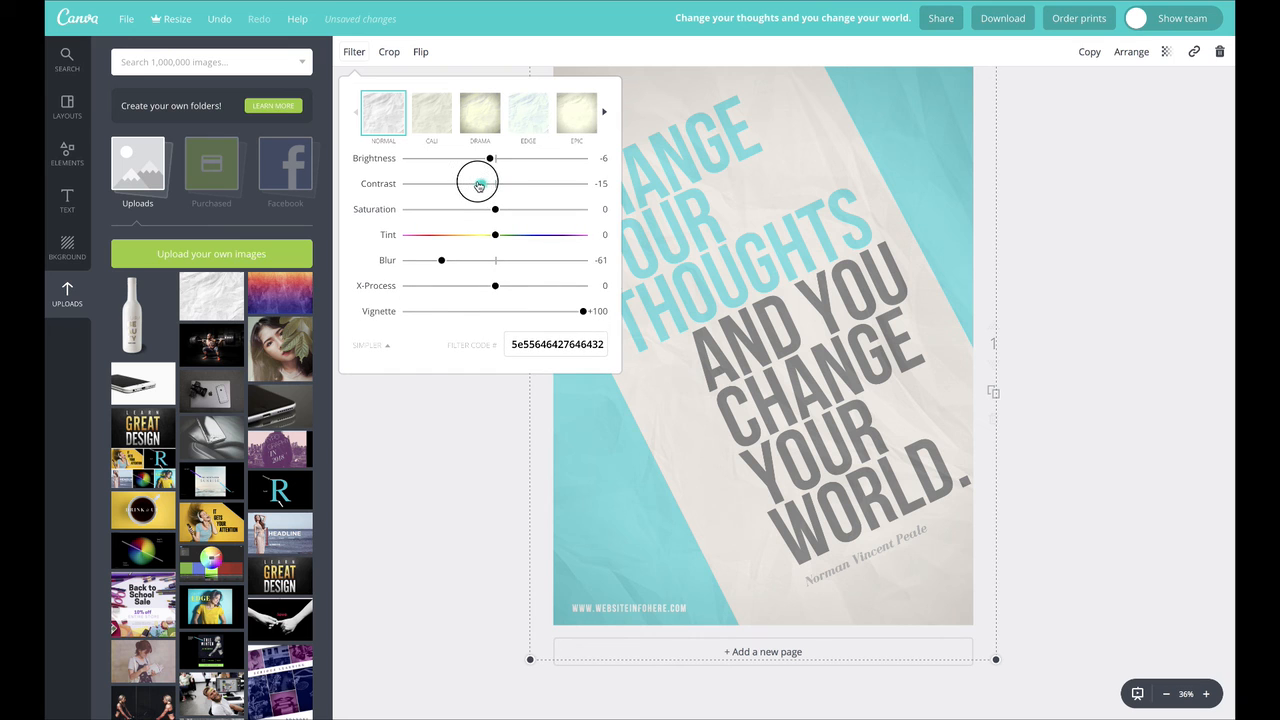
{"action": "left_click_drag", "start_coordinate": [479, 184], "coordinate": [467, 160]}
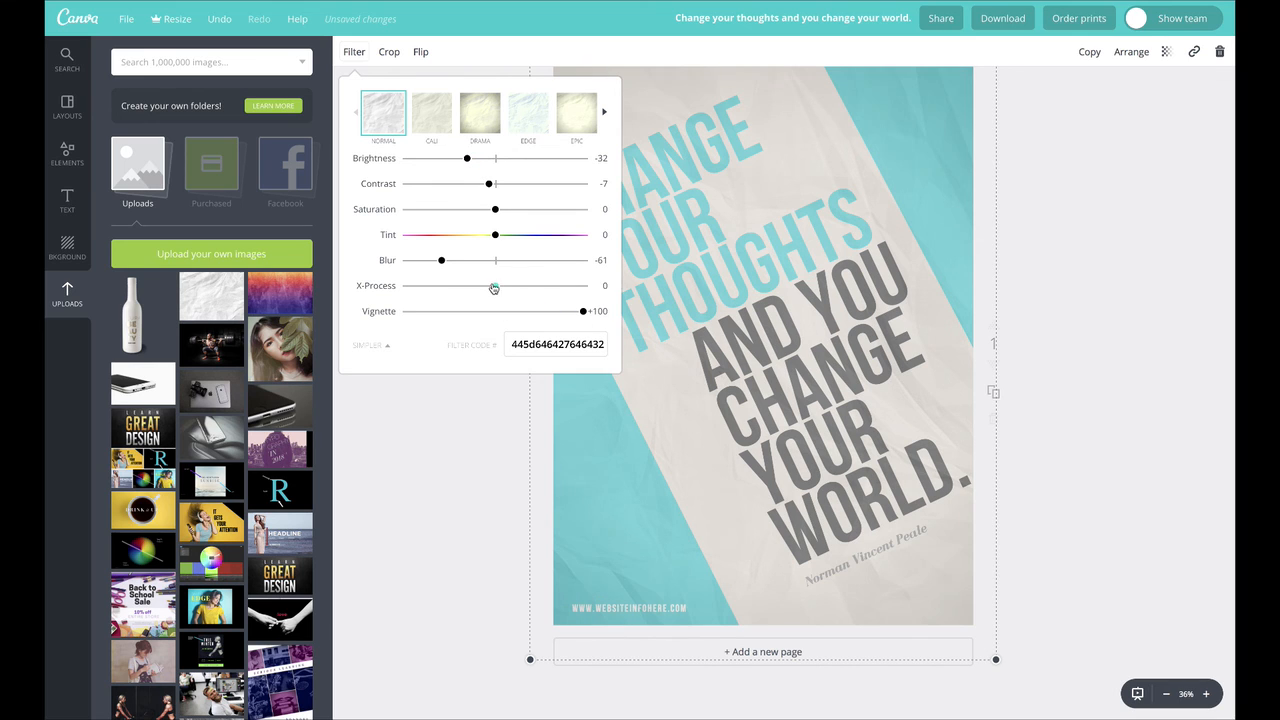
{"action": "left_click", "coordinate": [1124, 288]}
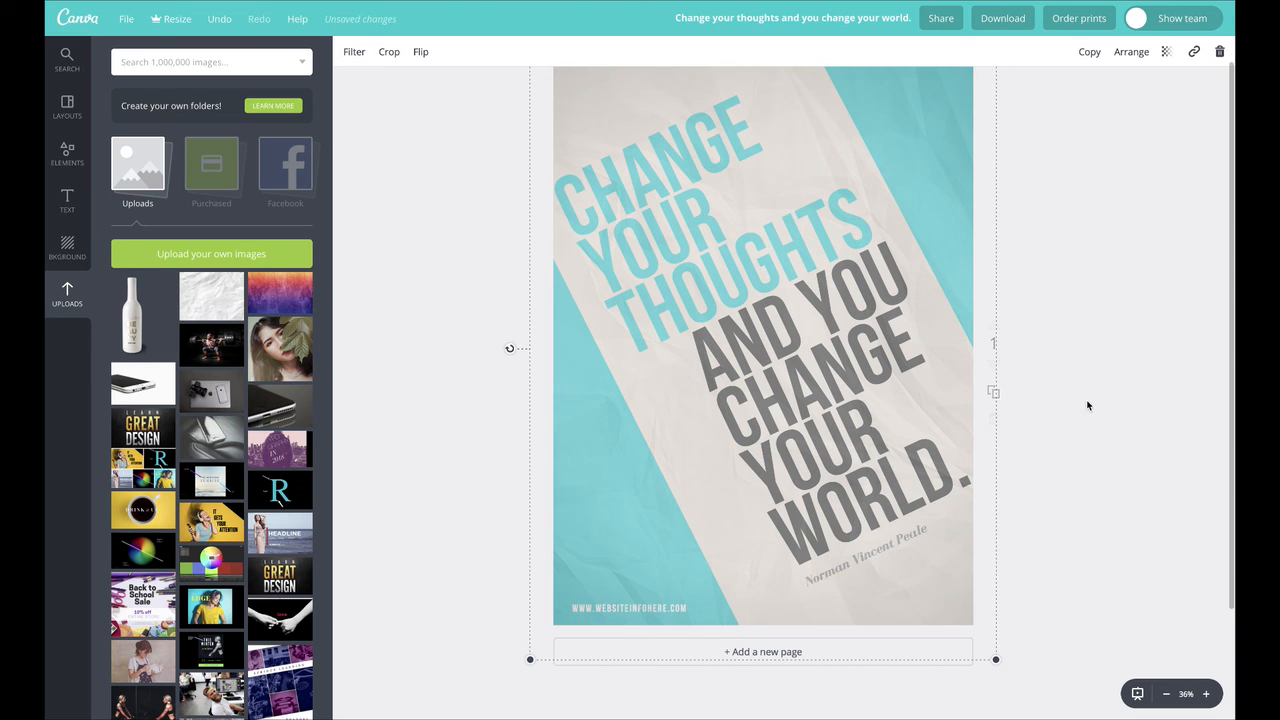
{"action": "left_click", "coordinate": [1088, 405]}
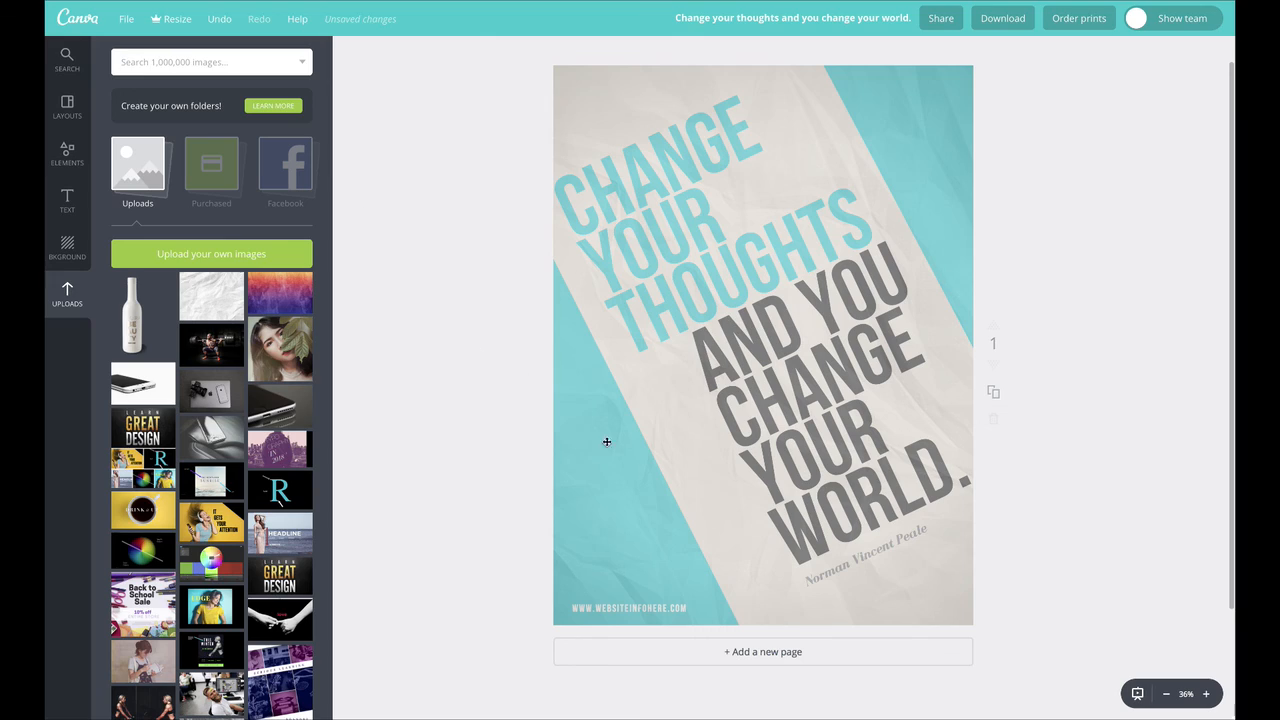